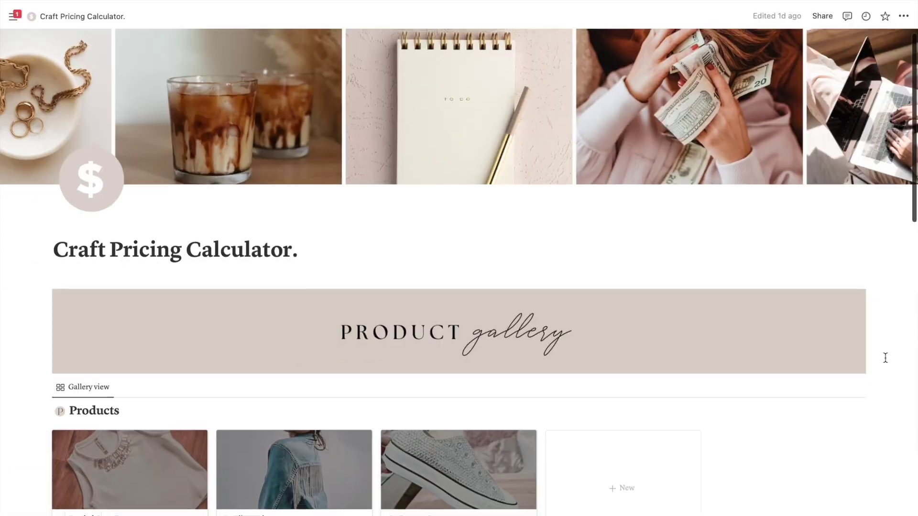
Scroll down to the raw materials inventory and add a White spandex fabric row
scroll(885, 358, down, 3)
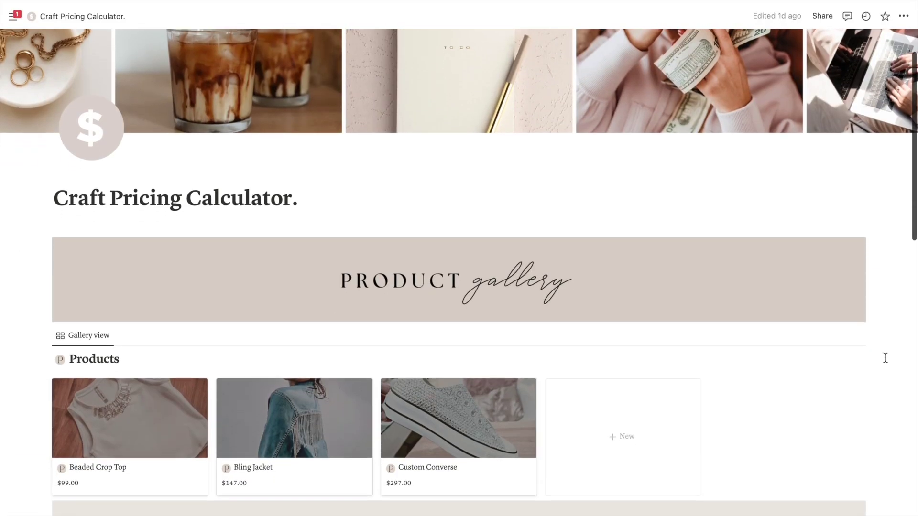
scroll(886, 358, down, 5)
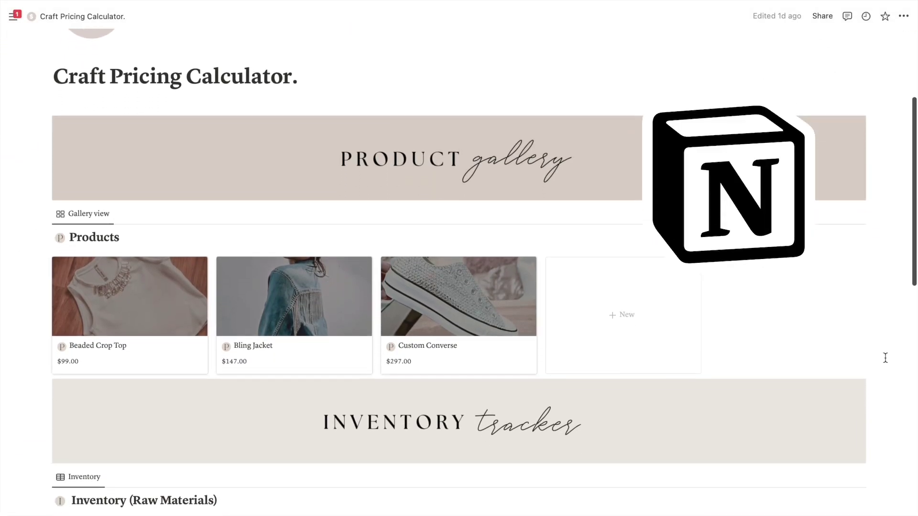
scroll(885, 357, down, 3)
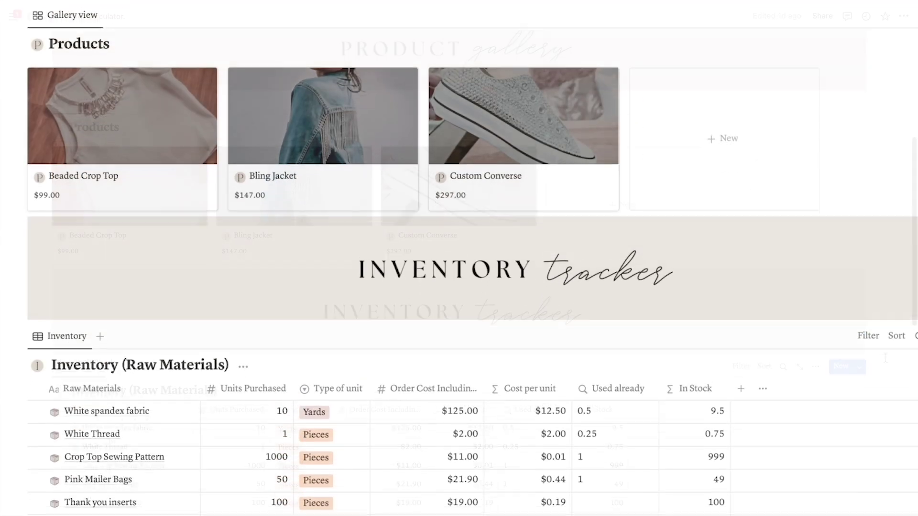
scroll(886, 357, down, 5)
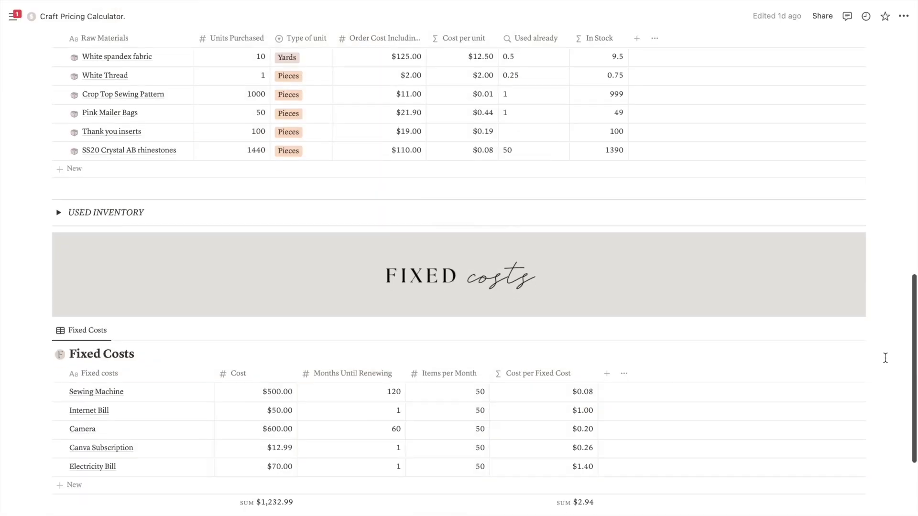
scroll(885, 358, down, 2)
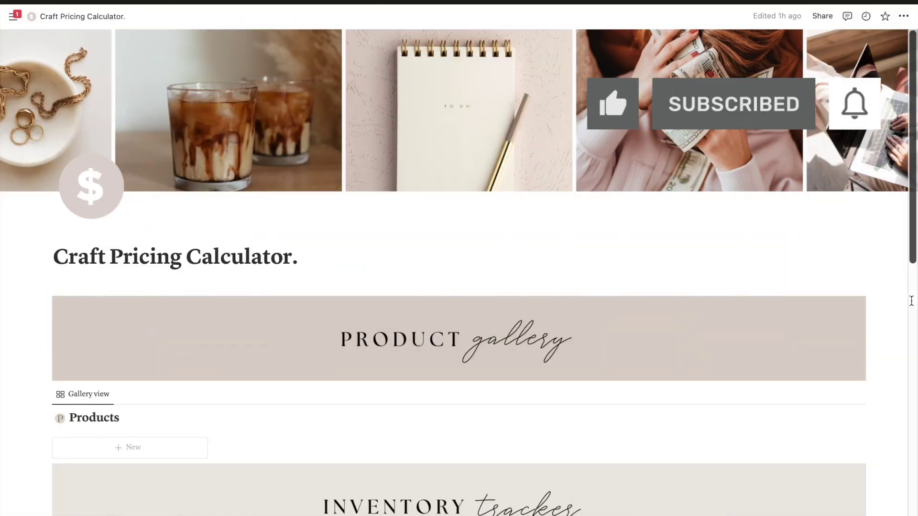
scroll(911, 300, down, 5)
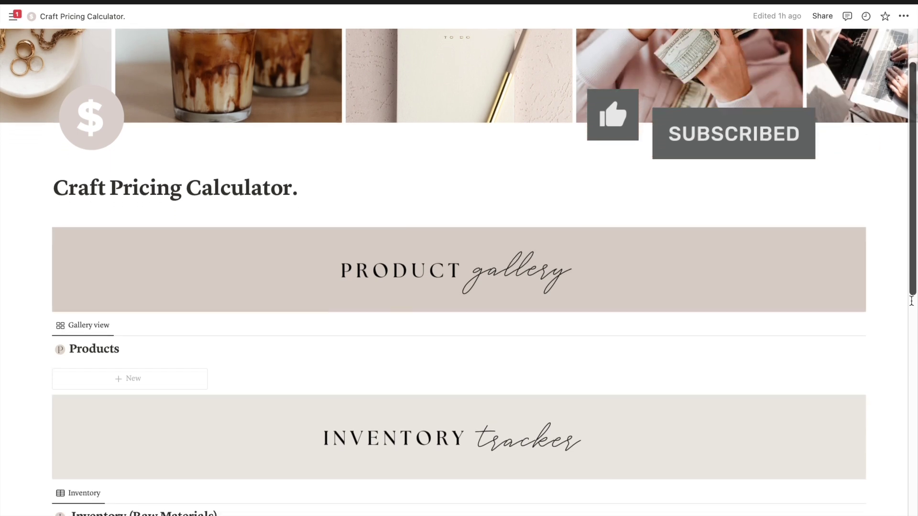
scroll(911, 301, down, 7)
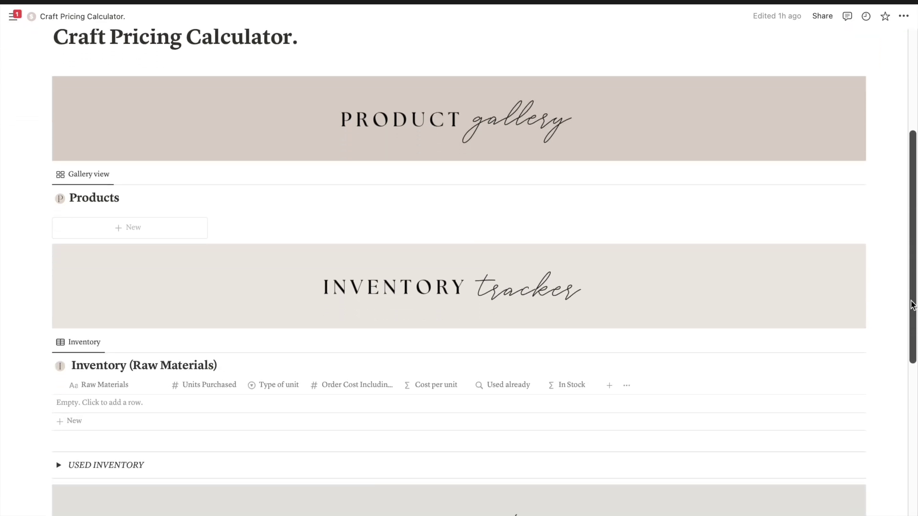
scroll(911, 305, down, 6)
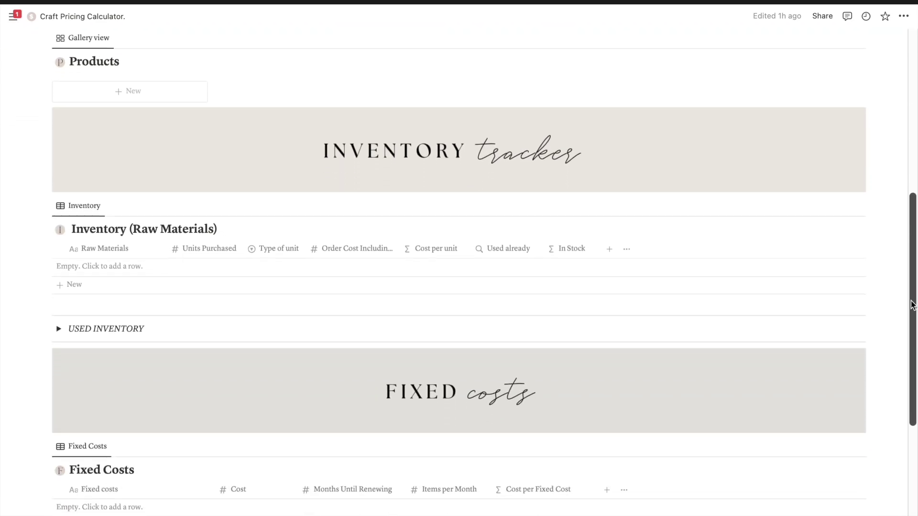
scroll(911, 304, down, 7)
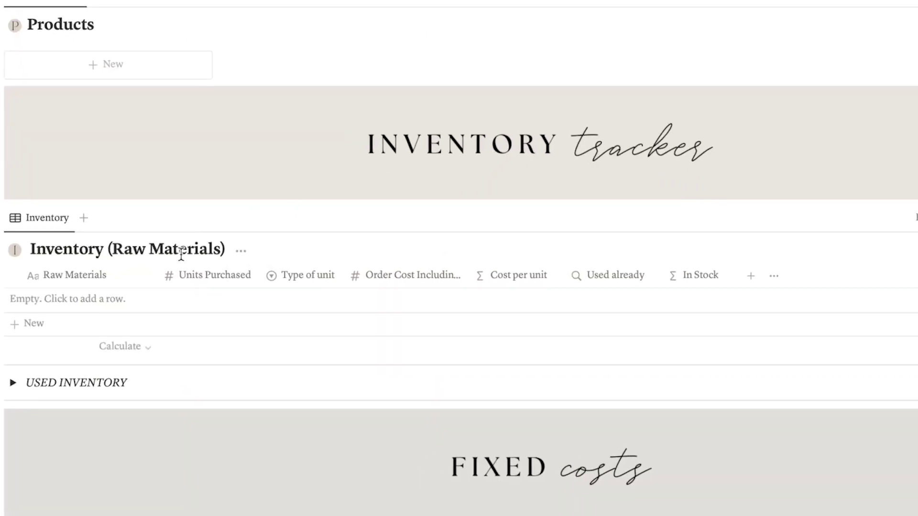
click(67, 299)
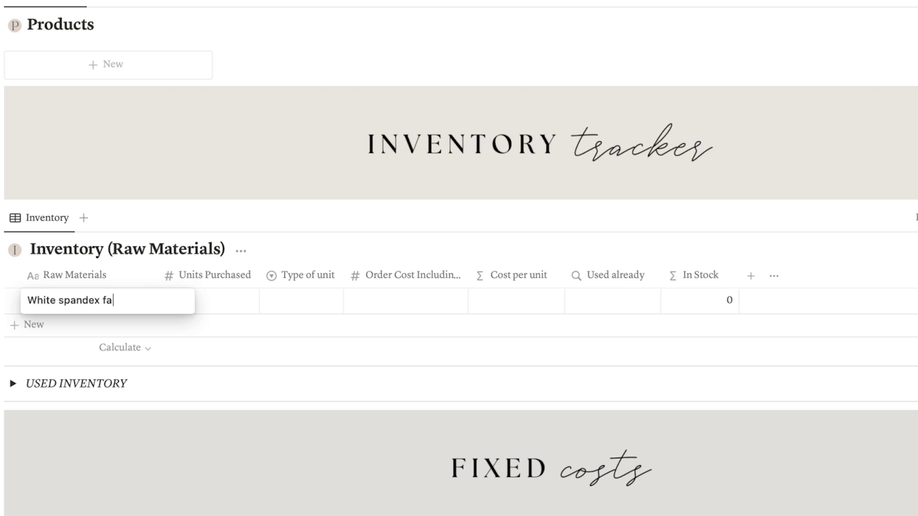
key(Return)
Enter 10 units purchased, Yards as the unit type, and a $125.00 order cost
click(244, 301)
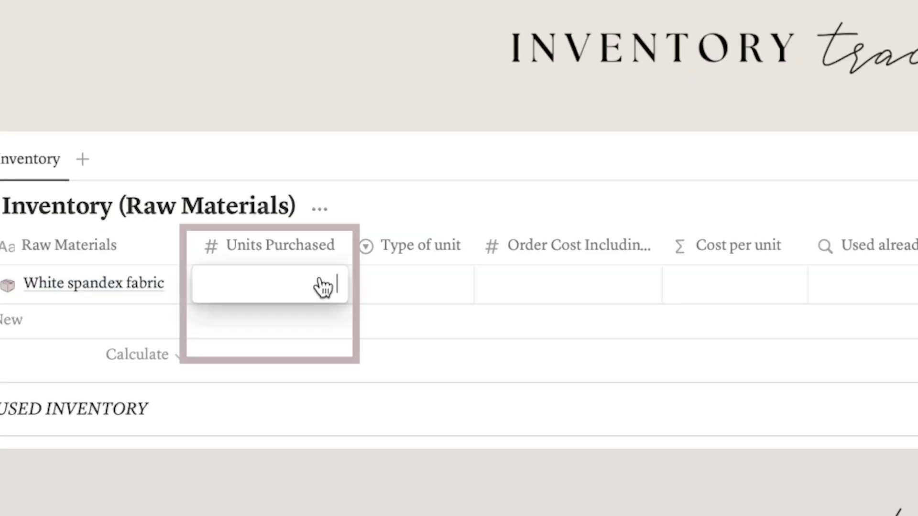
text(10)
key(Return)
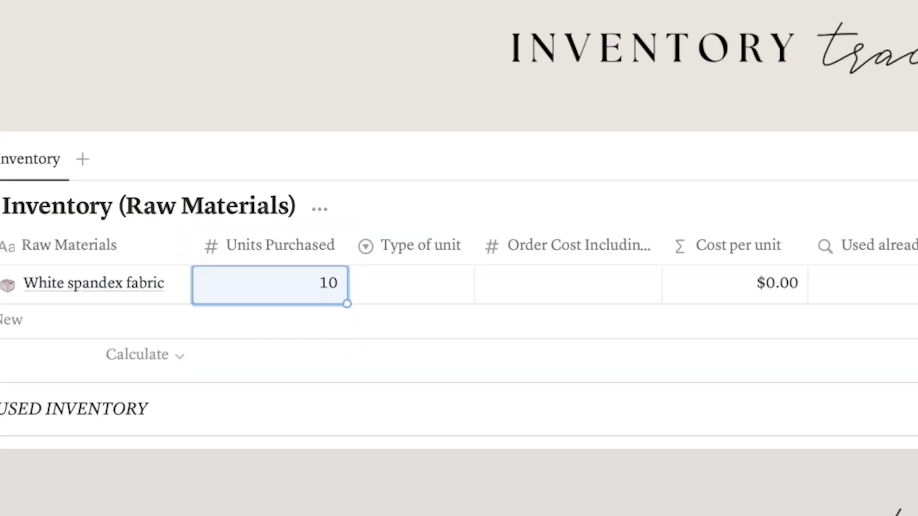
key(Right)
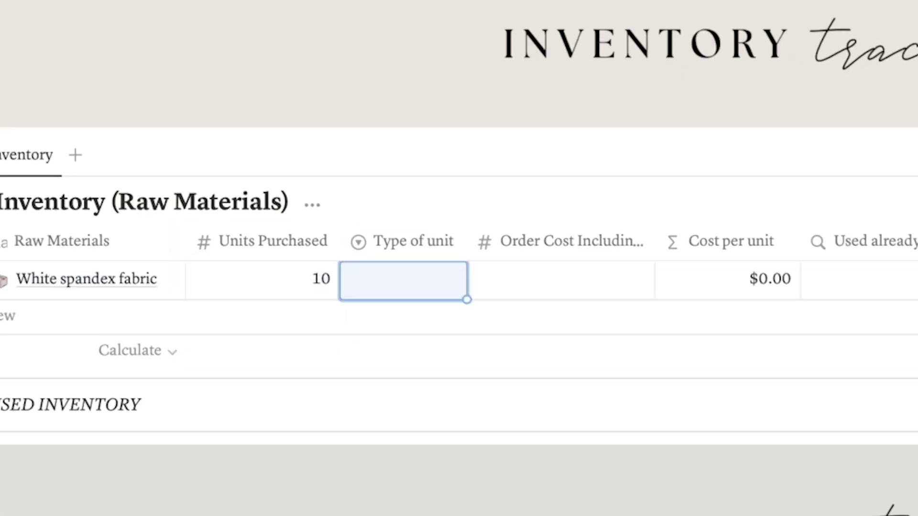
text(y)
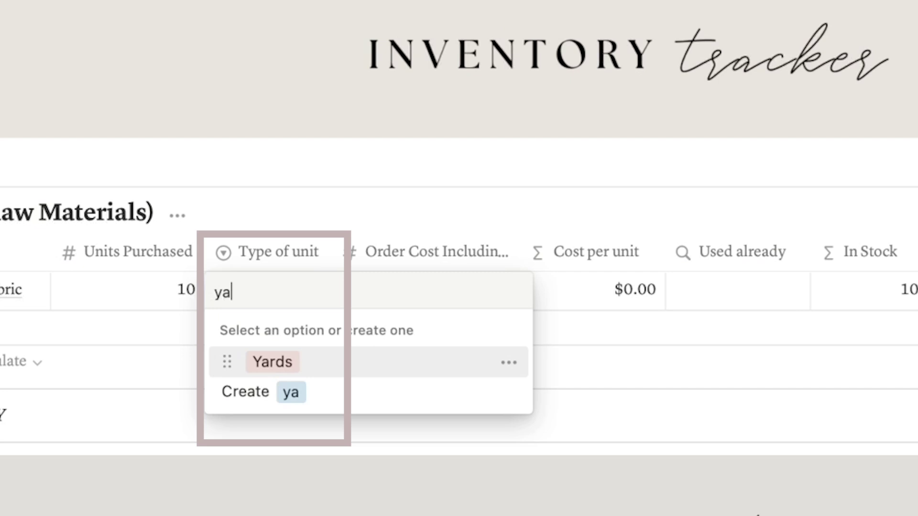
key(Return)
key(Right)
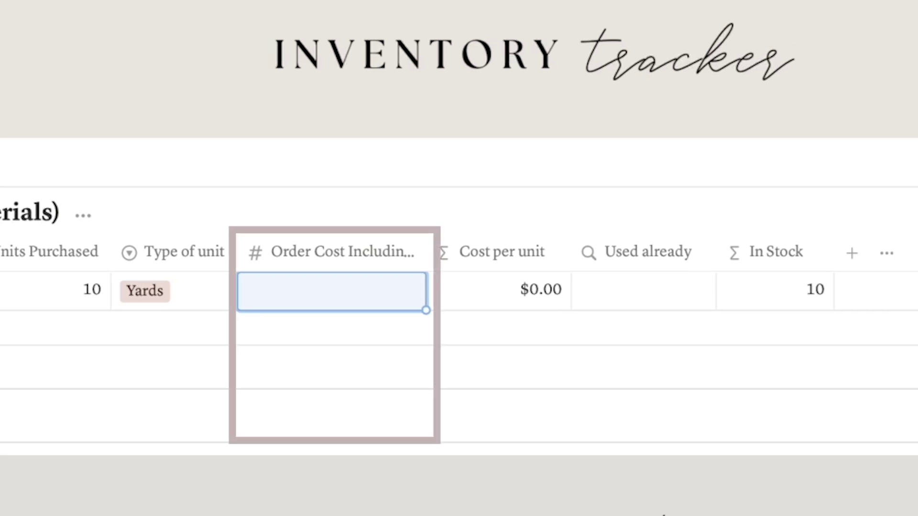
text(125)
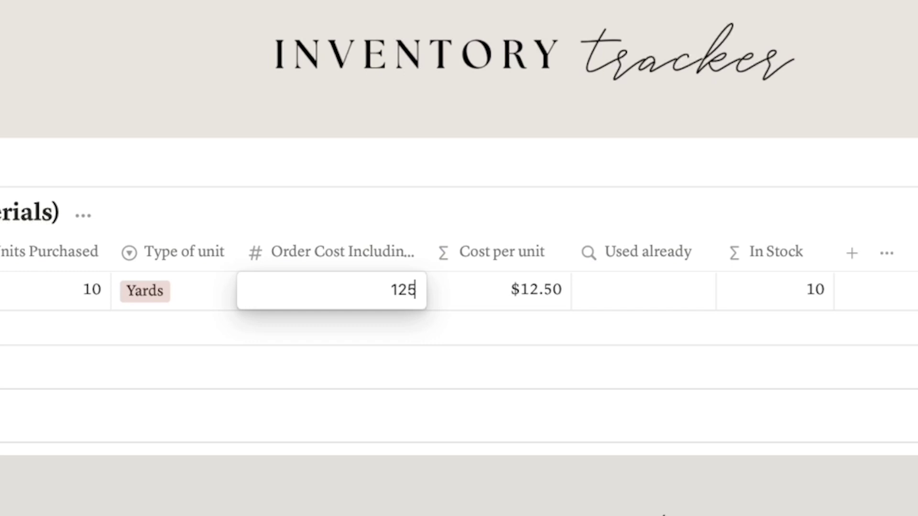
key(Return)
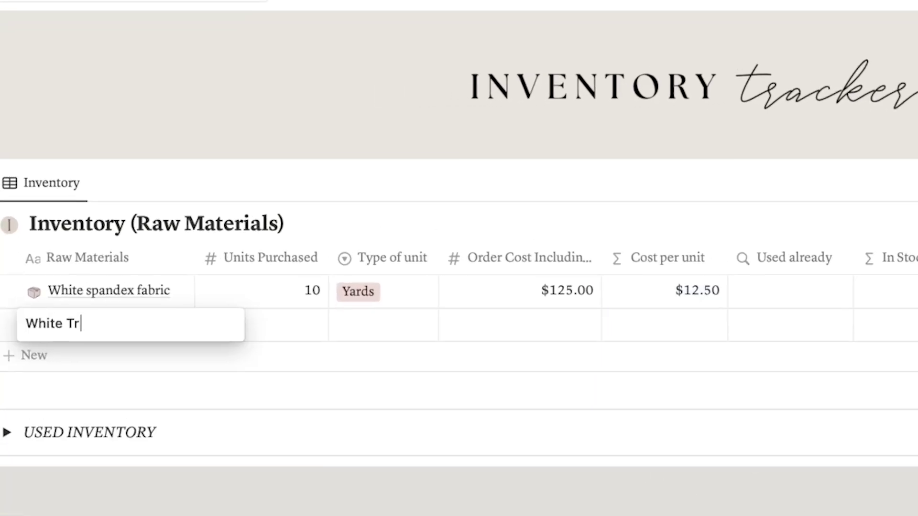
Name the White Thread and Crop Top Sewing Pattern rows, and add a Pink Mailer Bag row measured in Pieces
text(ead)
key(Tab)
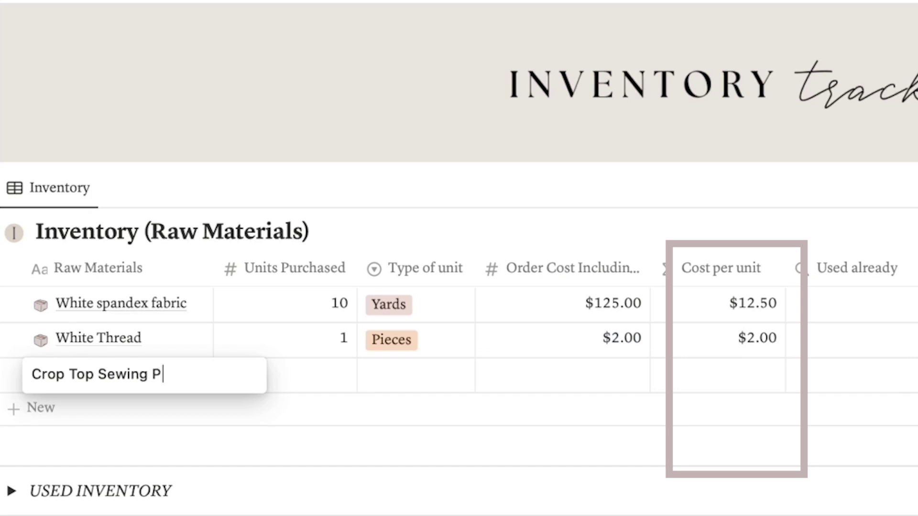
text(attern)
key(Tab)
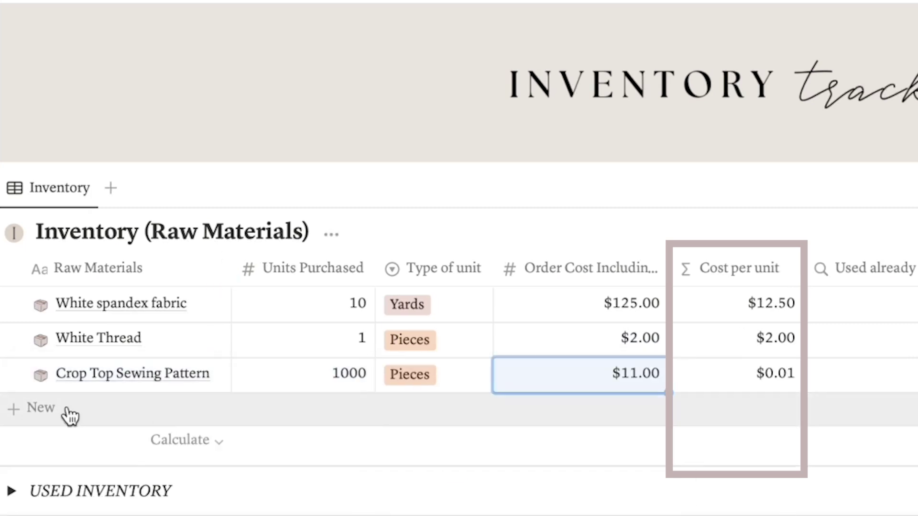
click(67, 414)
text(Pink Mailer Bag)
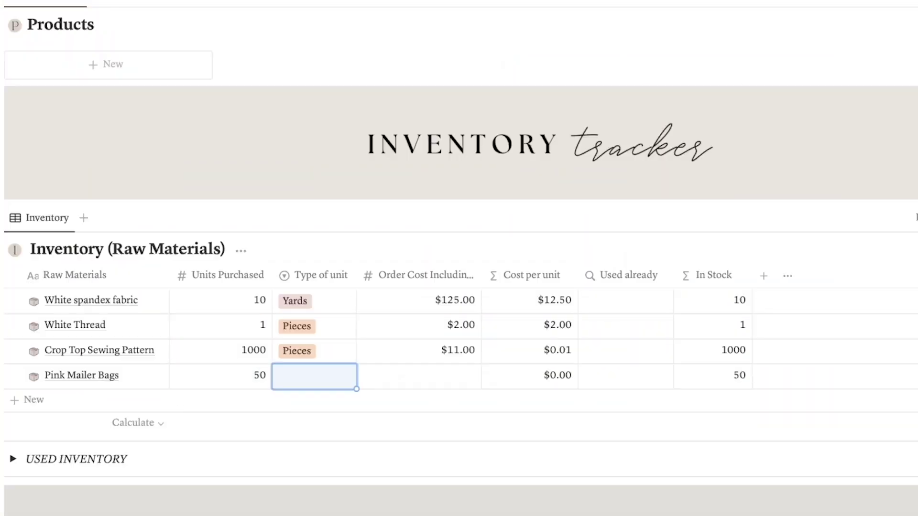
click(295, 402)
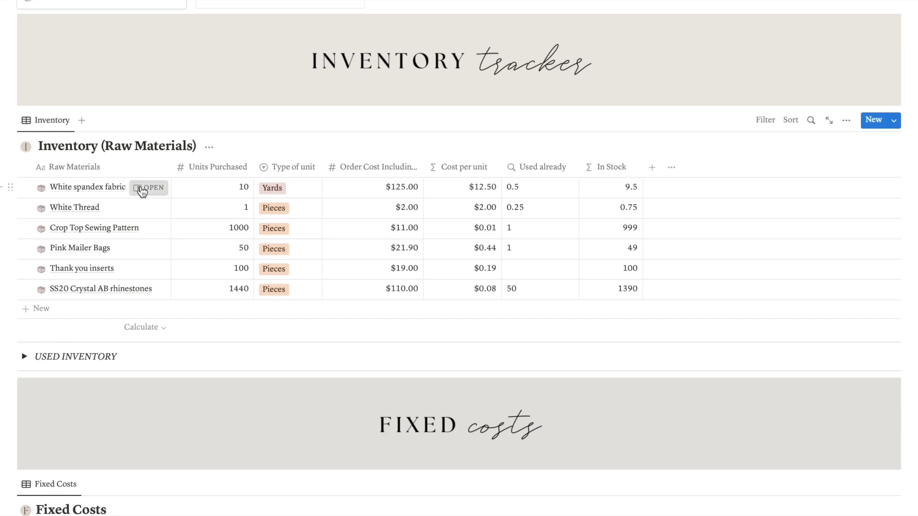
Paste the Etsy listing URL into the White spandex fabric's Bought From field
click(143, 191)
click(611, 27)
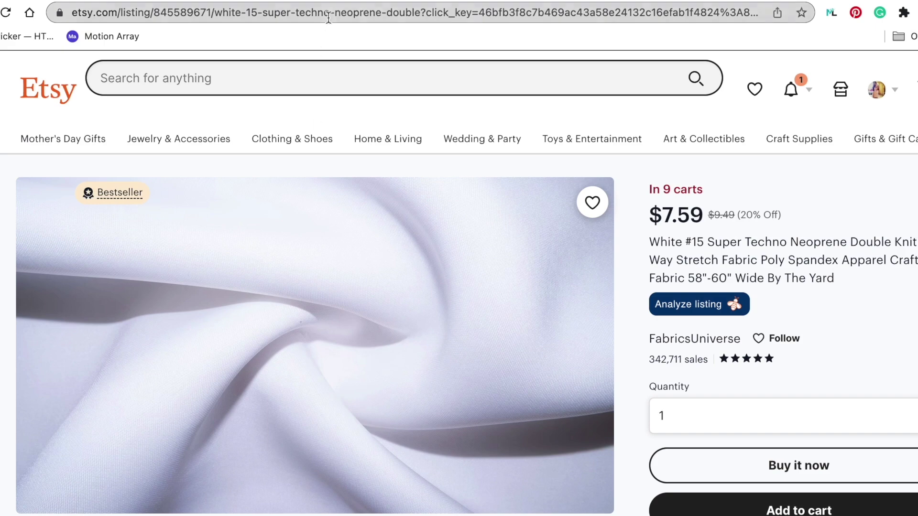
click(328, 18)
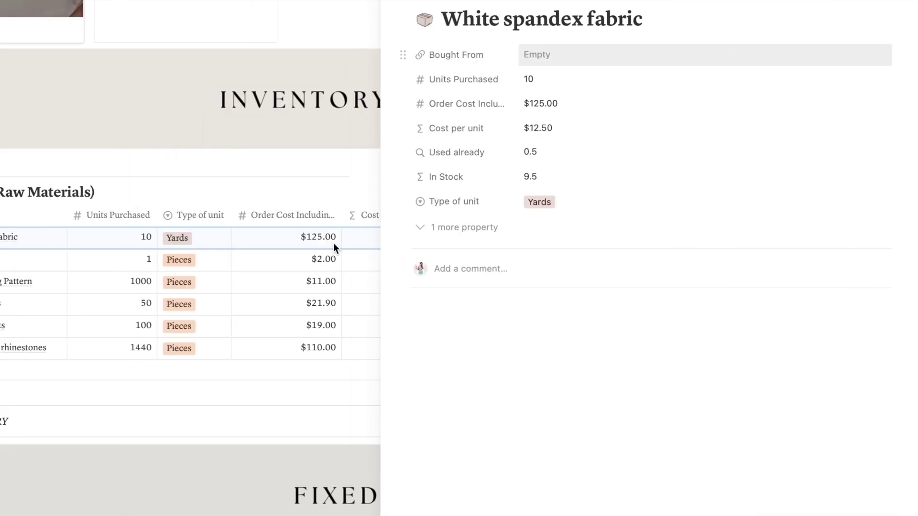
click(561, 56)
text(https://www.etsy.com/listing/845589671/white-15-super-techno-neoprene-double?click_key=46bfb3f8c7b469ac43a58e24132c16efab1f4824%3A845589671&click_sum=37b544f6&ref=search2_top_narrowing_intent_modules_top_rated-2&pro=1)
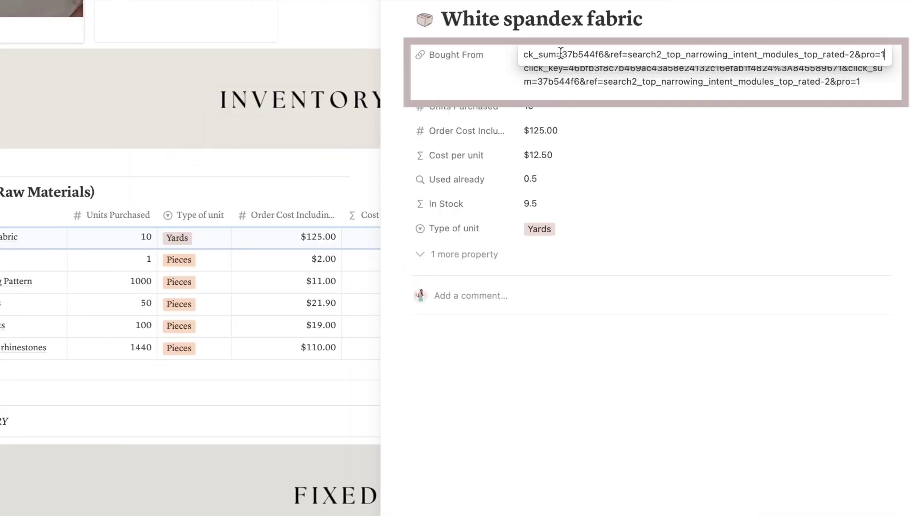
key(Return)
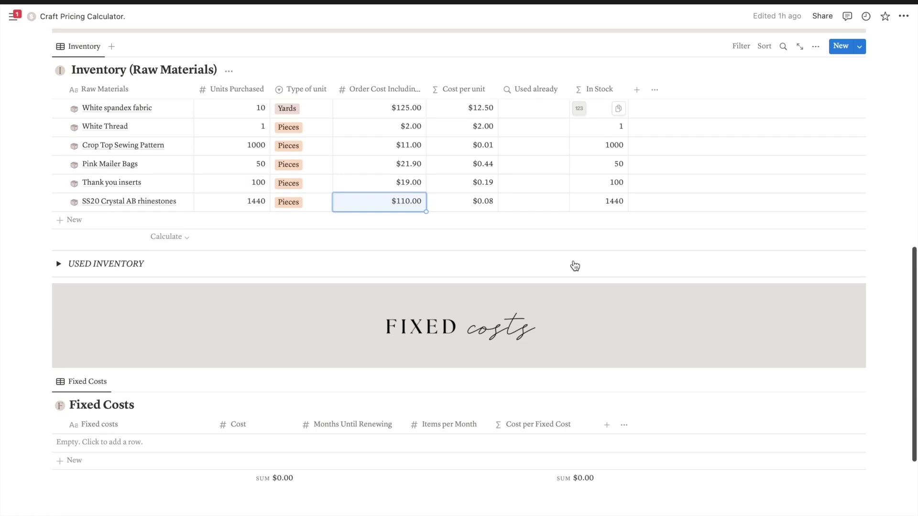
scroll(575, 266, down, 5)
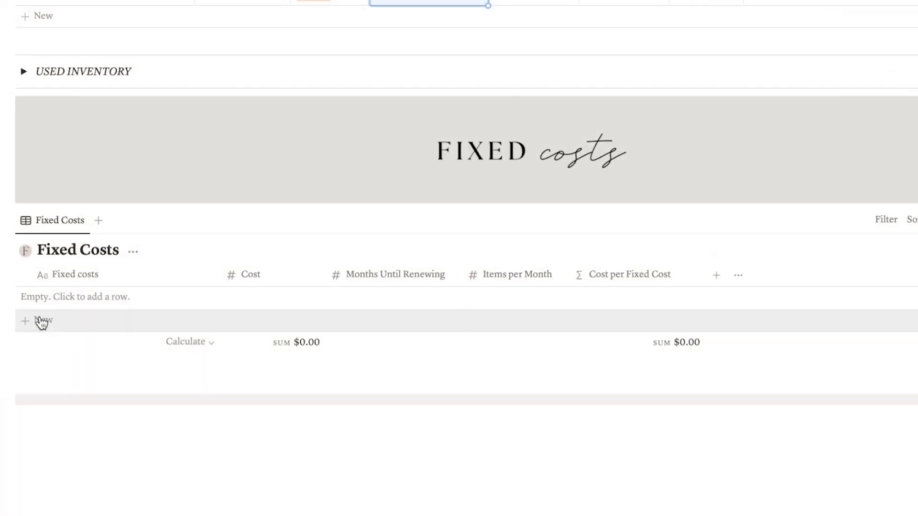
Add a Sewing Machine fixed cost: $500, 120 months until renewing, 50 items per month
click(59, 328)
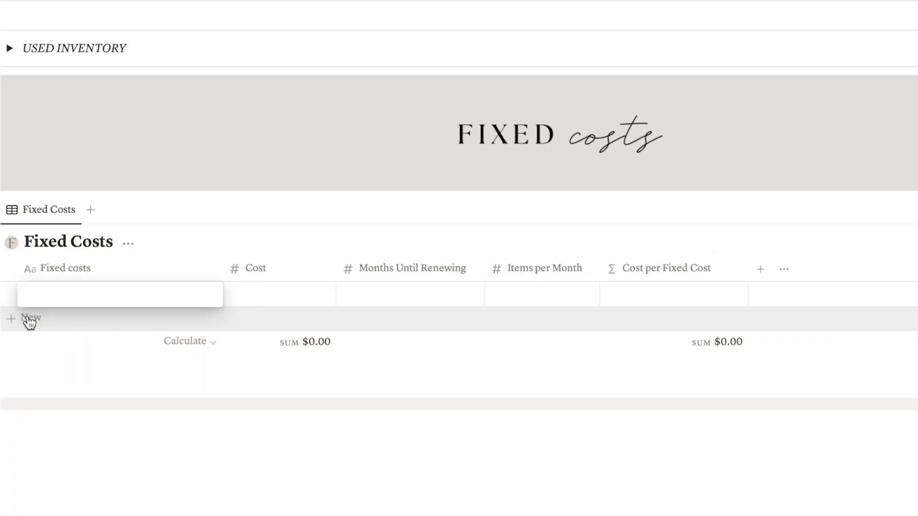
text(Sewing Machine)
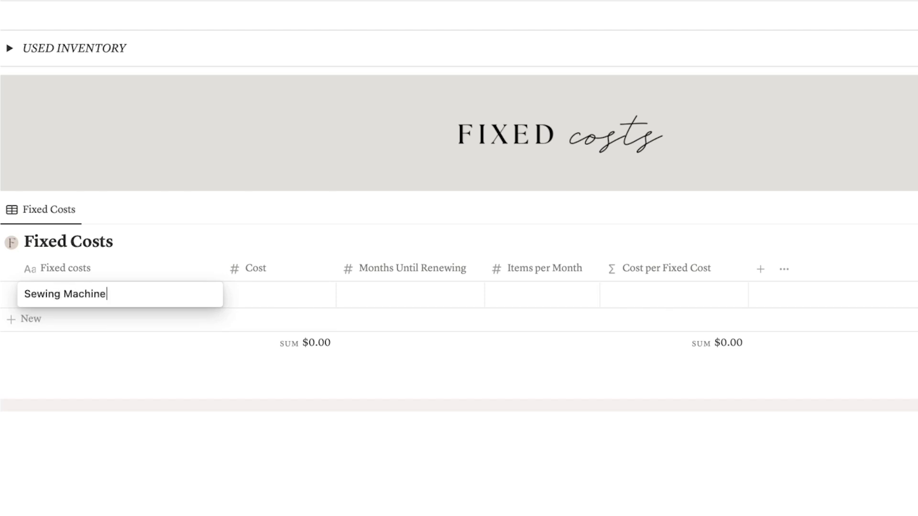
key(Escape)
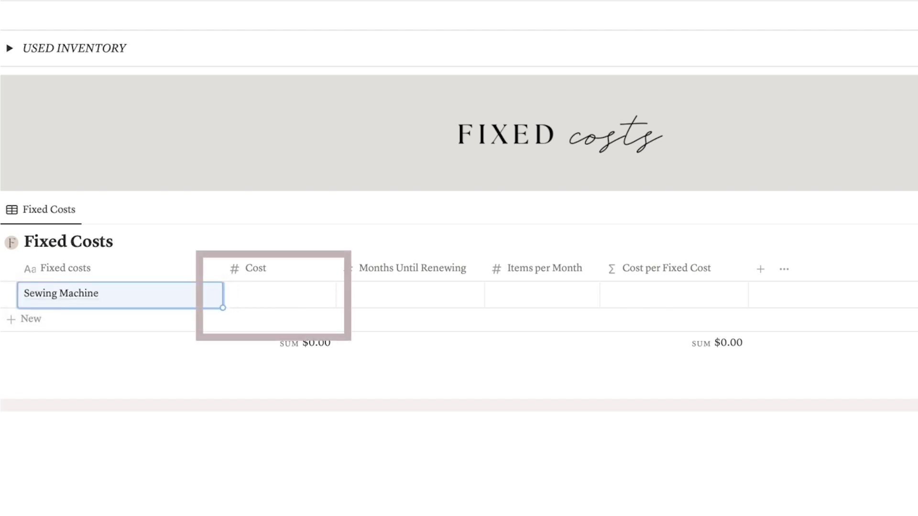
click(279, 295)
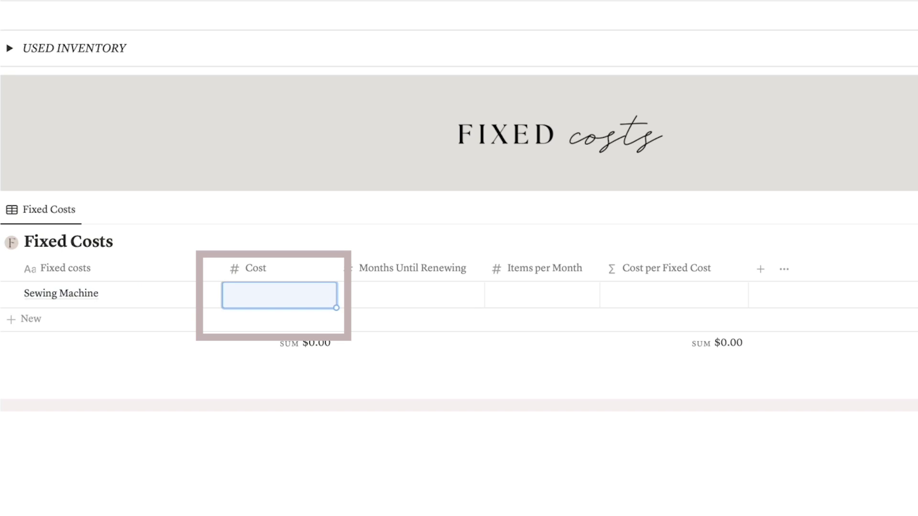
text(500)
key(Return)
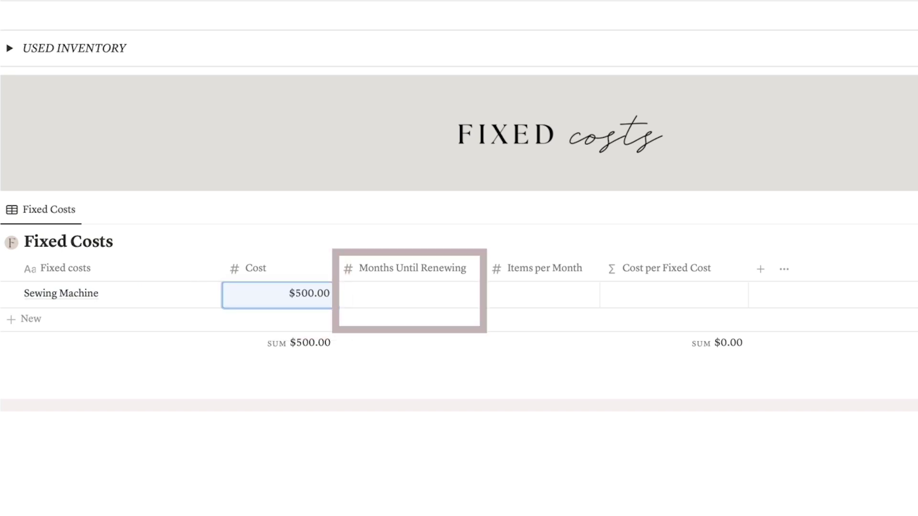
click(410, 295)
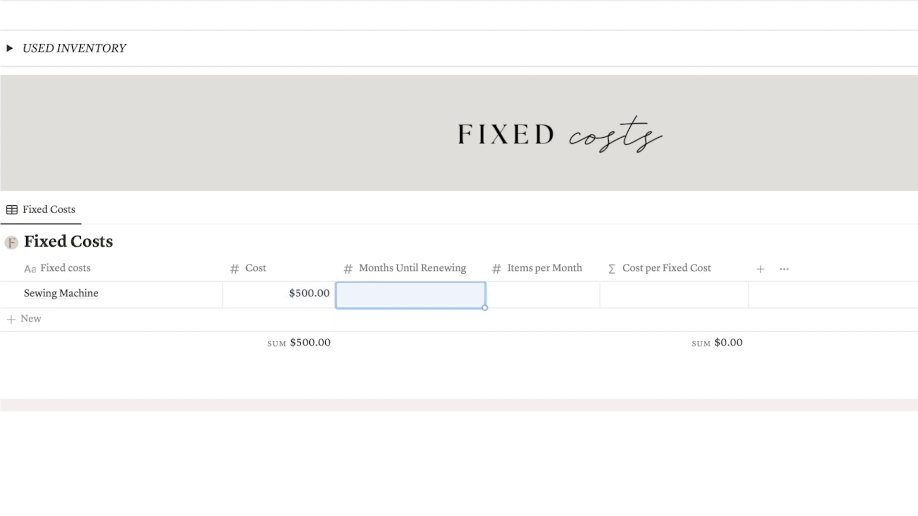
text(120)
key(Return)
click(542, 295)
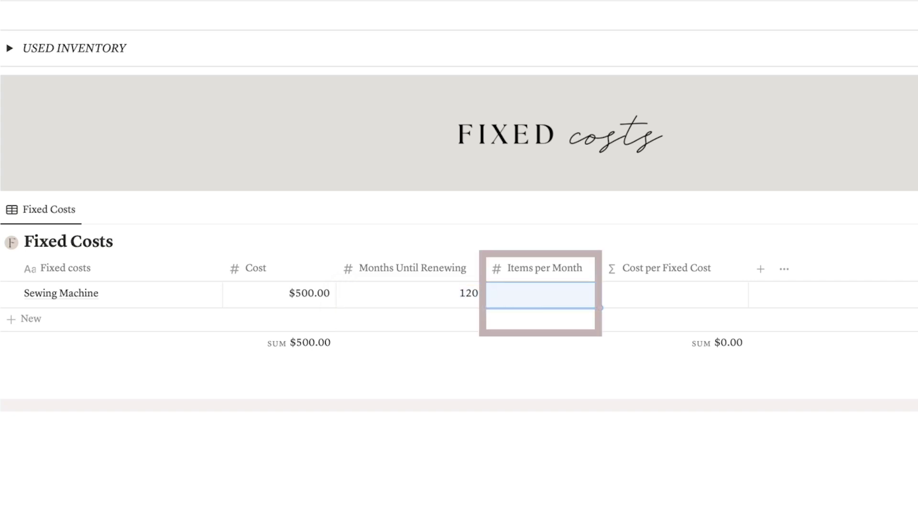
text(5)
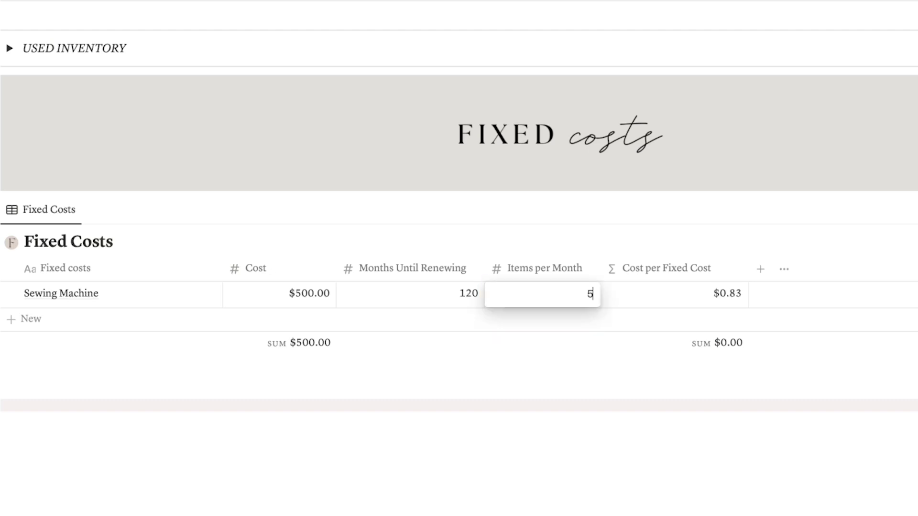
key(Return)
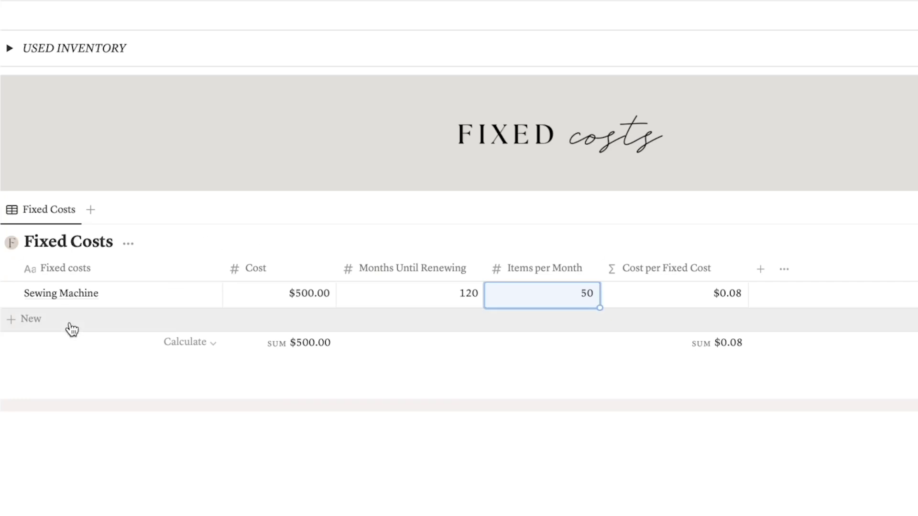
Add an Internet Bill fixed cost of $50 renewing every 1 month
click(71, 325)
text(Internet Bill)
key(Tab)
text(50)
key(Tab)
text(1)
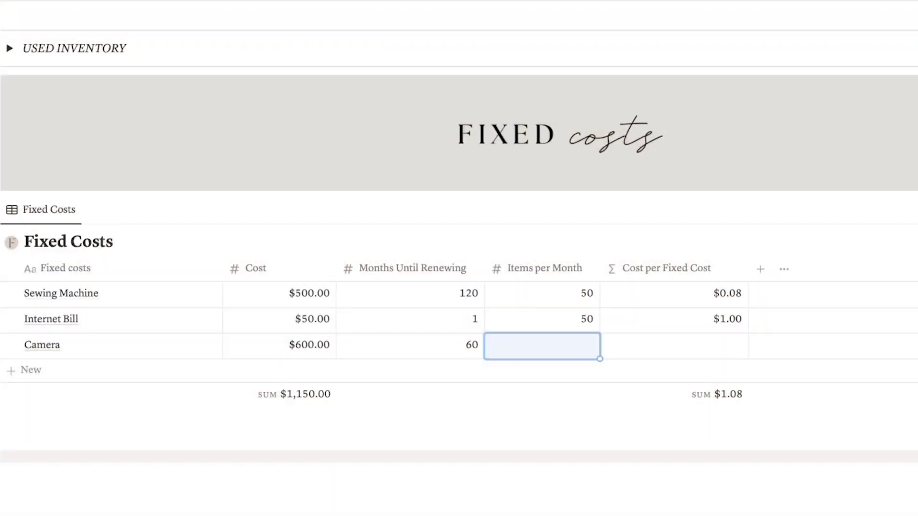
Give Camera 50 items per month and add a Canva Subscription fixed cost of $12.99
text(50)
click(49, 371)
text(Canva Subscription)
key(Tab)
text(12.99)
key(Return)
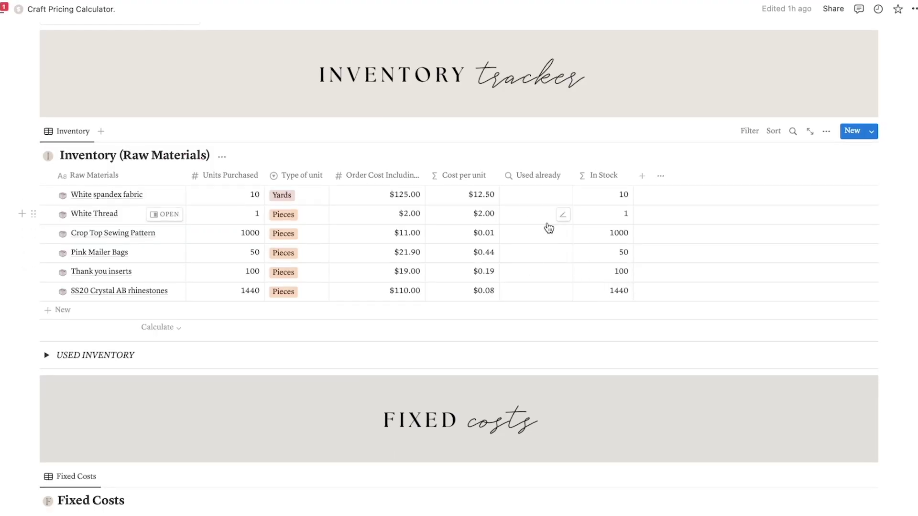
scroll(549, 228, down, 5)
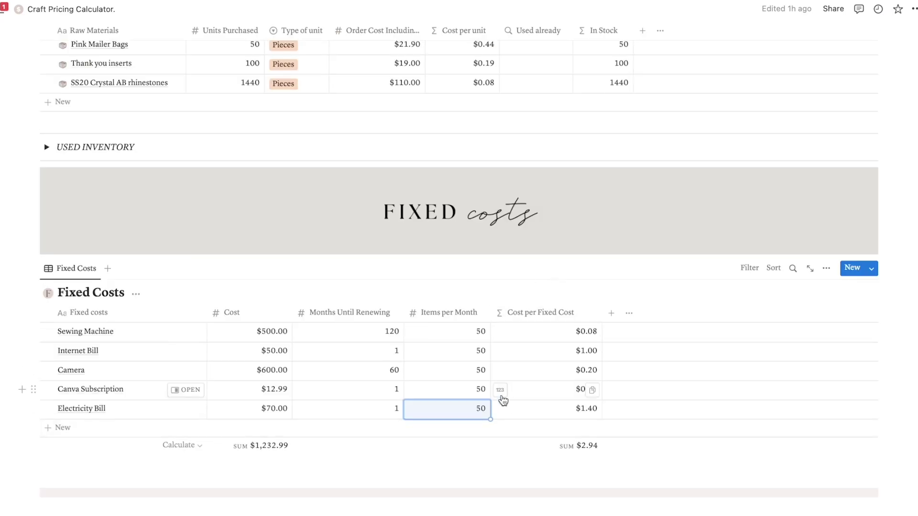
scroll(510, 401, up, 12)
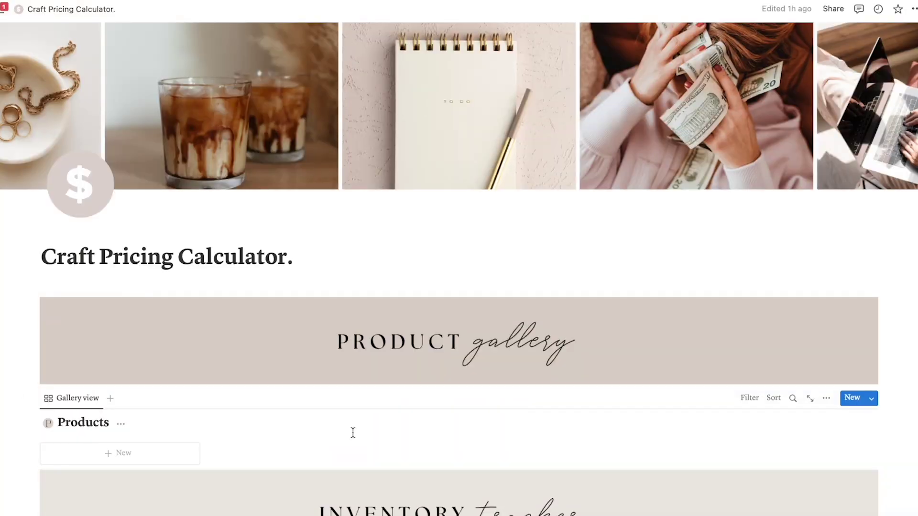
Create a Beaded Crop Top product in the Products gallery, opened as a full page
click(142, 459)
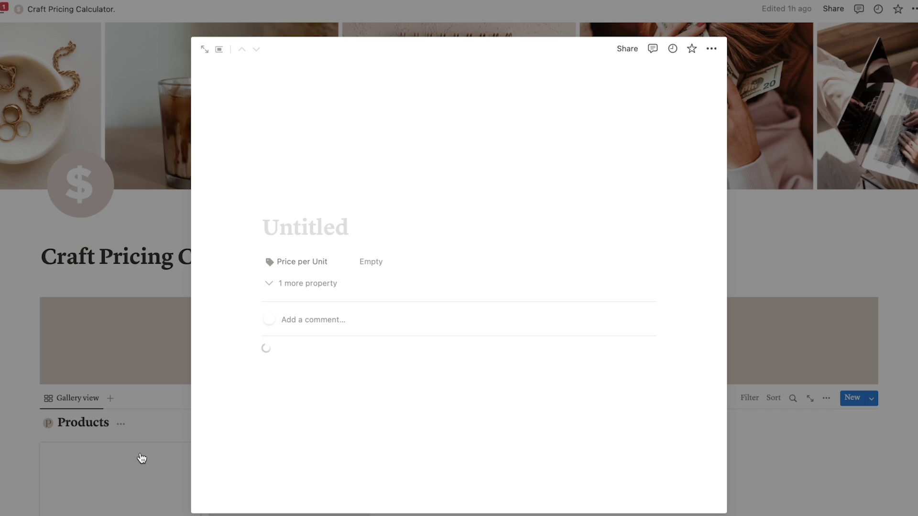
click(208, 52)
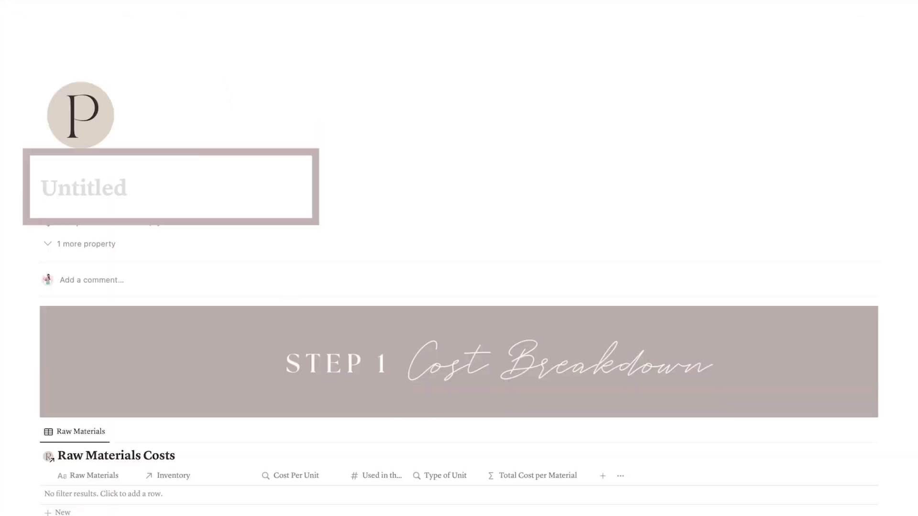
text(Beaded Crop Top)
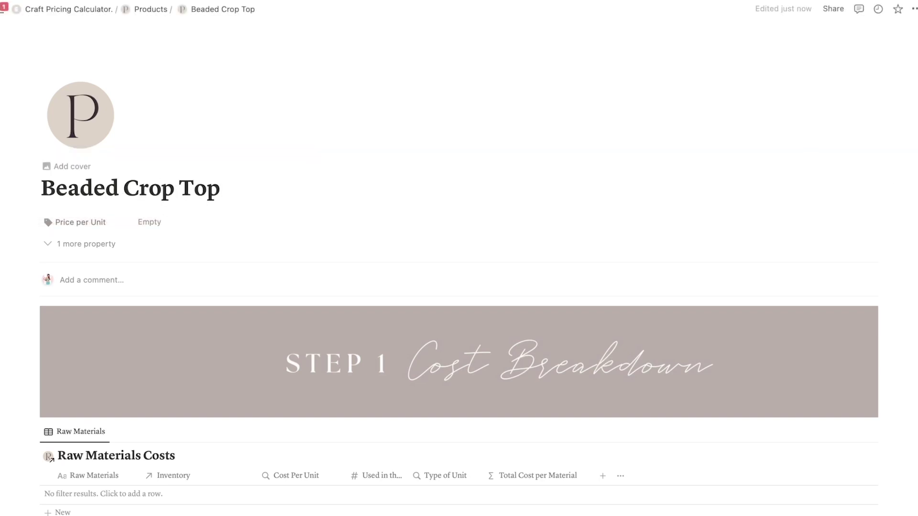
scroll(824, 162, down, 5)
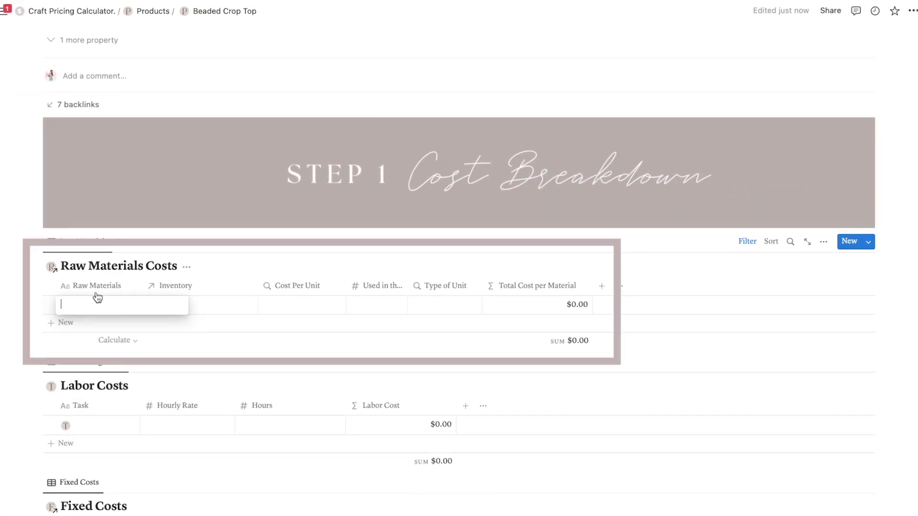
Add a 'fabric' raw material row linked to the White spandex fabric inventory item
text(ric)
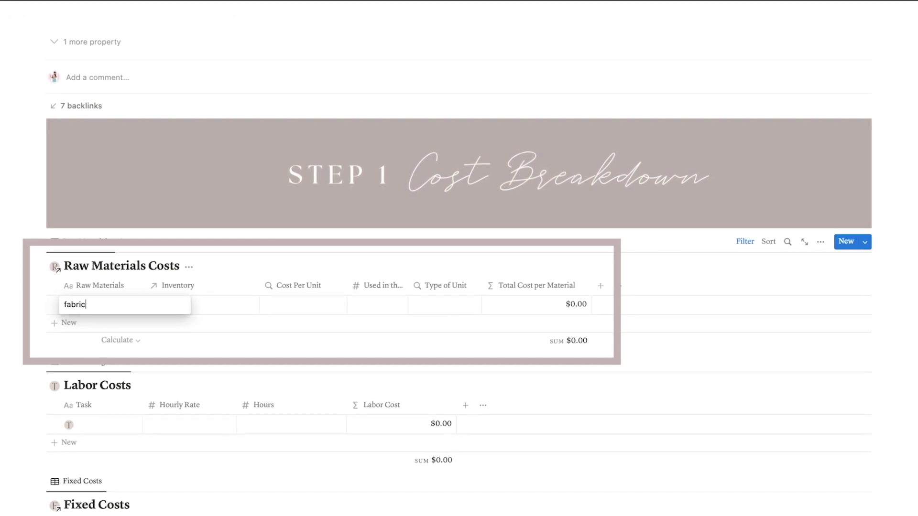
key(Return)
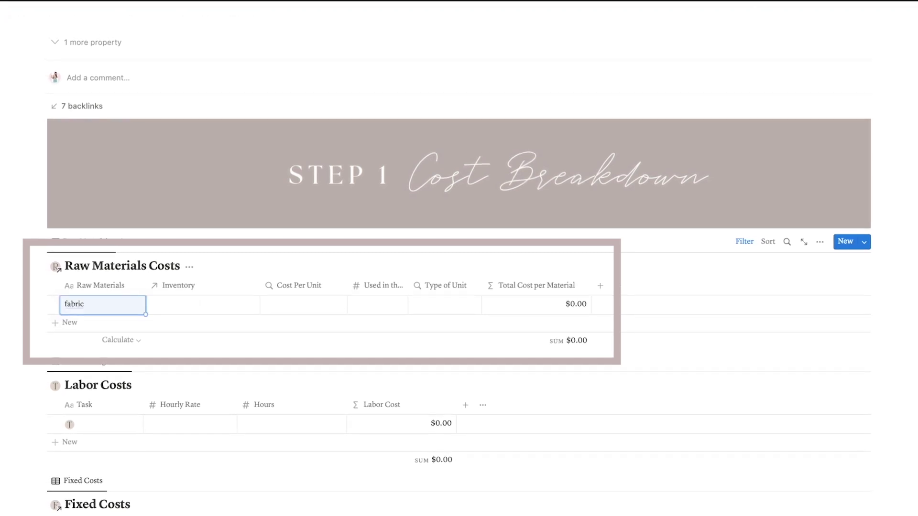
click(200, 310)
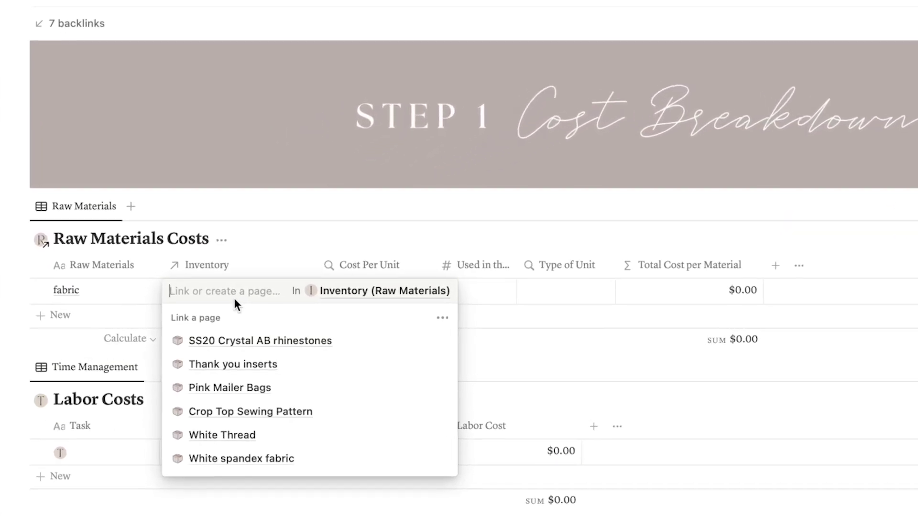
text(white)
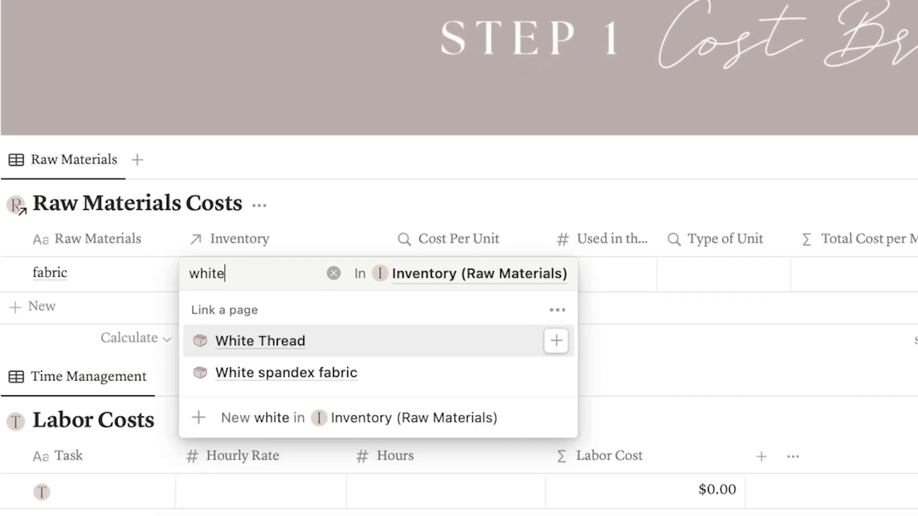
click(334, 387)
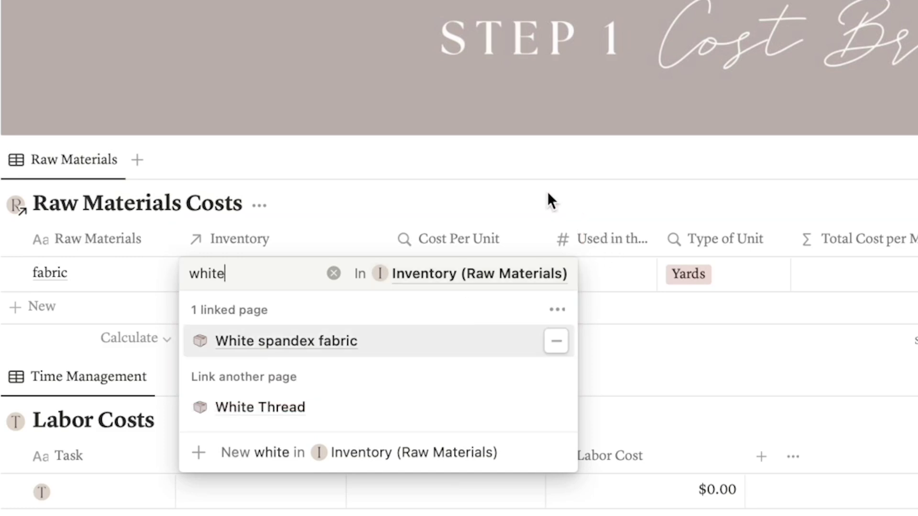
key(Escape)
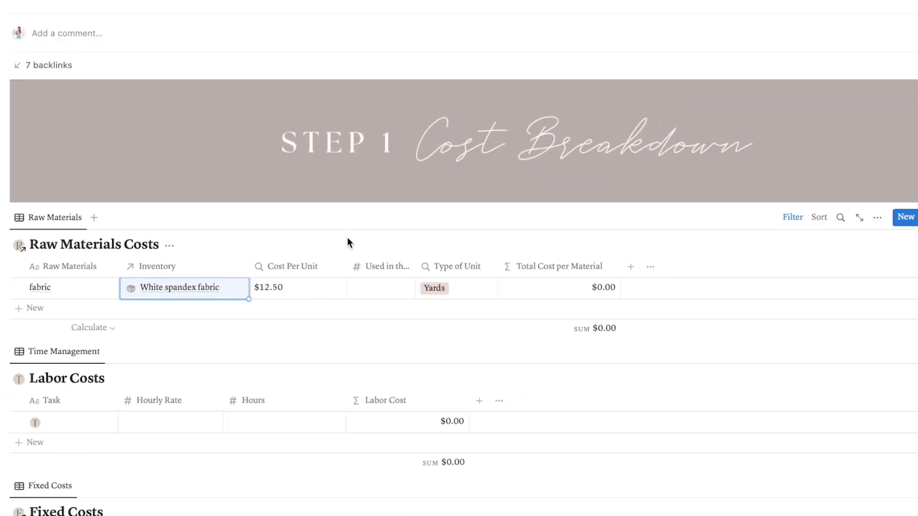
click(410, 278)
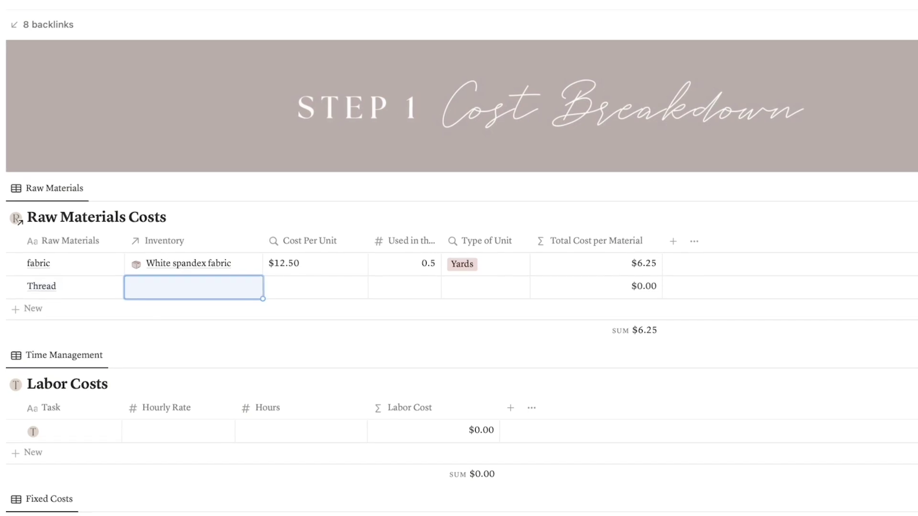
Link the thread row to White Thread and set 0.25 used
text(white)
click(173, 351)
click(420, 287)
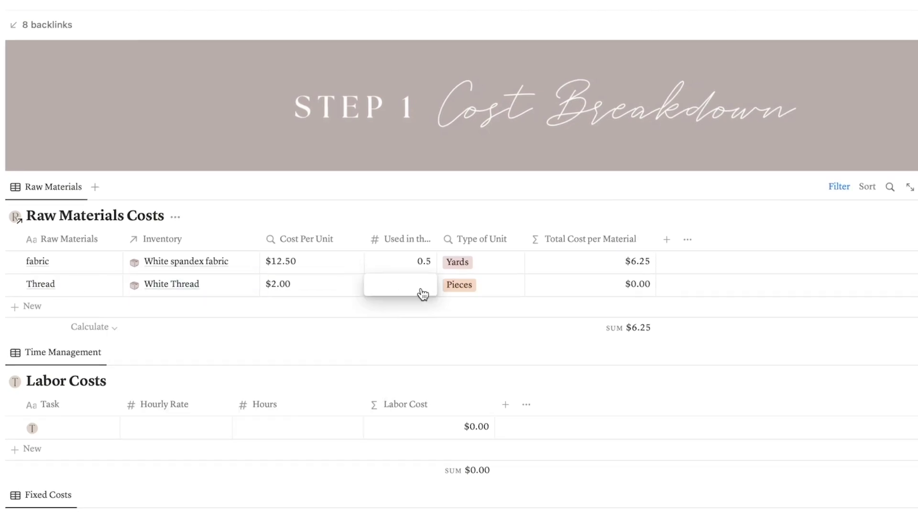
text(0.25)
Add a rhinestones row linked to SS20 Crystal AB rhinestones, using 50
click(75, 309)
text(rhinestones)
click(191, 308)
text(rhine)
click(277, 356)
click(415, 309)
text(50)
Add a pattern row using 1, and fill Items Made with 1 for every row
click(32, 338)
text(pattern)
click(191, 339)
click(400, 339)
text(1)
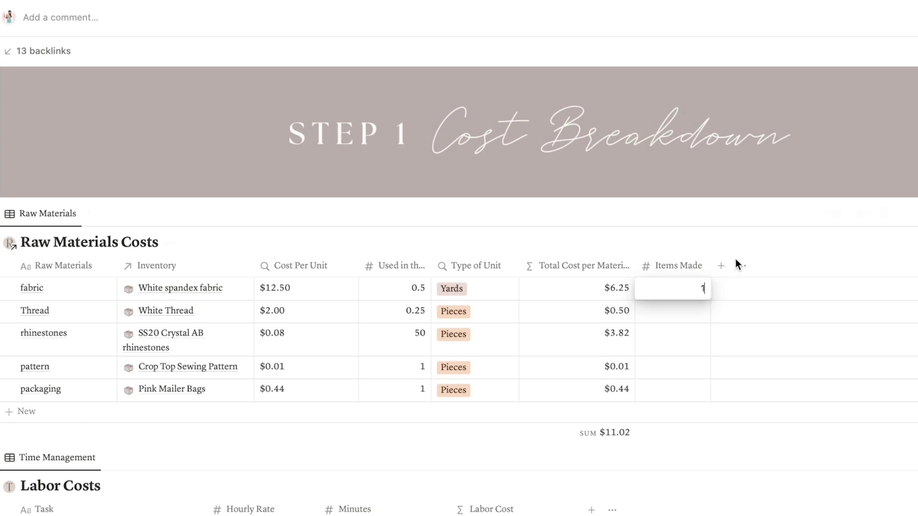
key(Return)
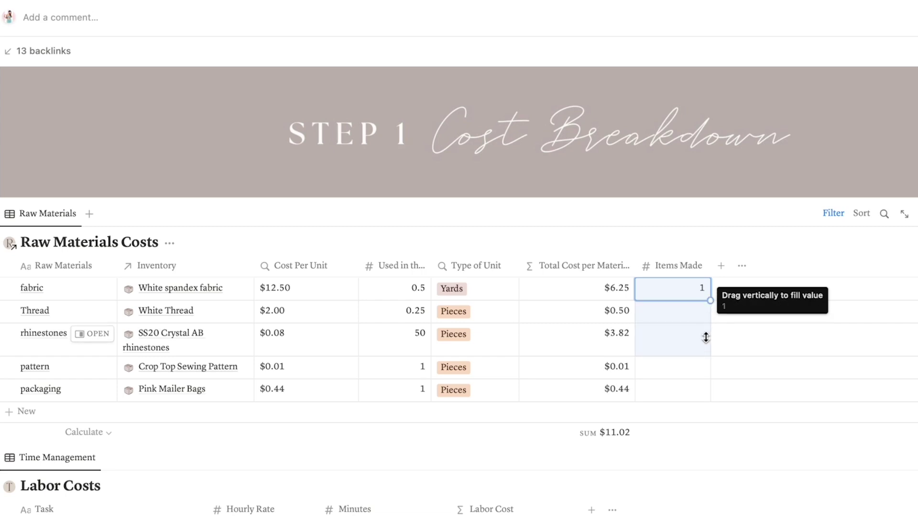
drag(704, 390, 704, 393)
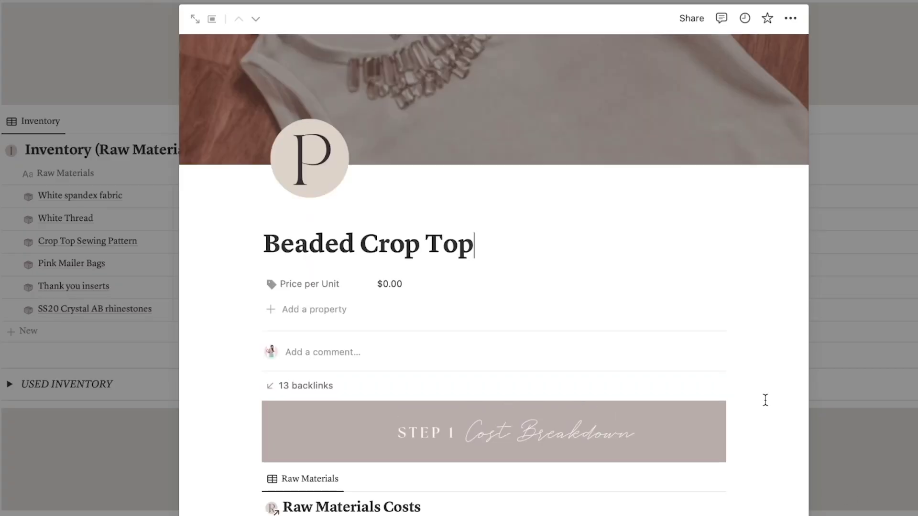
Change Items Made to 4 and copy it down the whole column
scroll(761, 430, down, 4)
scroll(762, 434, right, 5)
click(674, 366)
key(BackSpace)
text(4)
key(Return)
drag(688, 362, 681, 462)
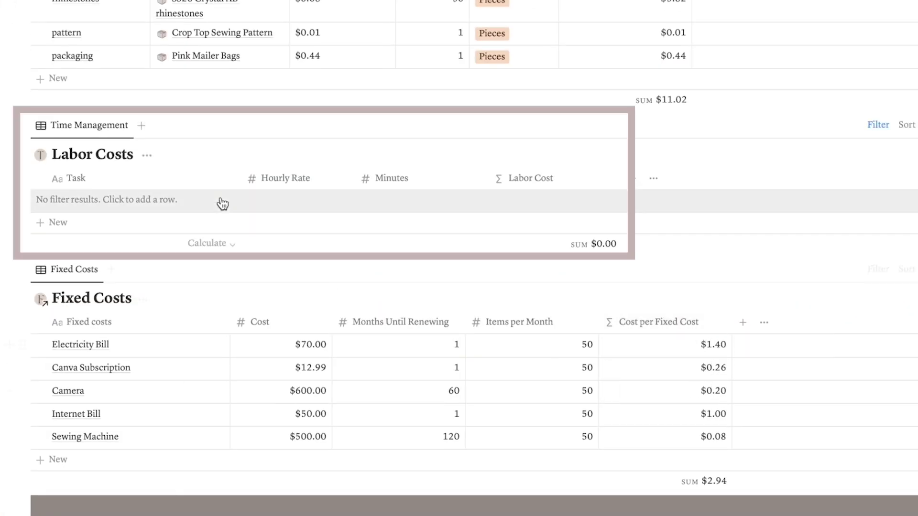
Add Sewing, Add Rhinestones and Admin Tasks rows to the Labor Costs table
click(101, 203)
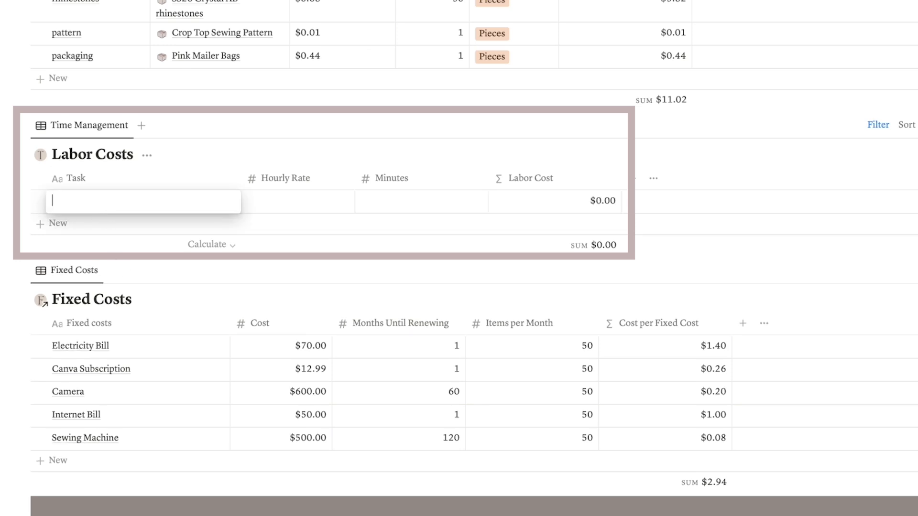
key(Escape)
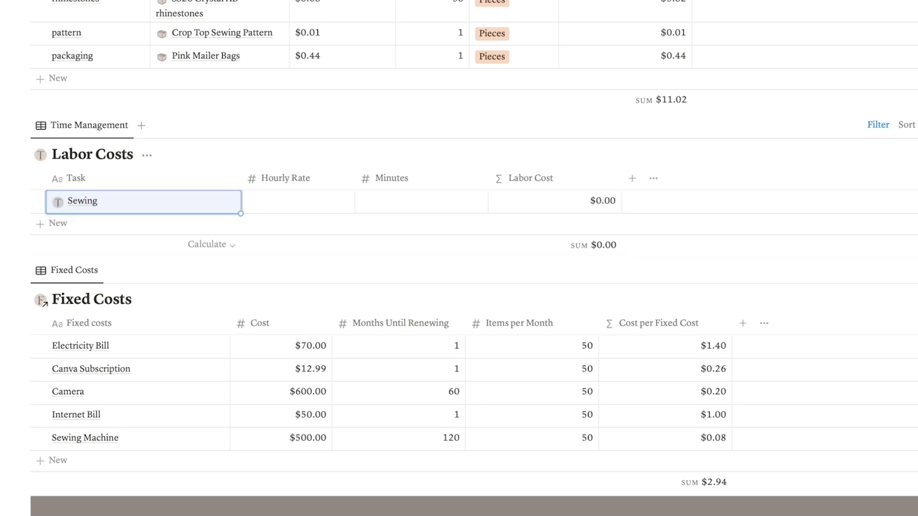
click(57, 223)
text(Add Rhinest)
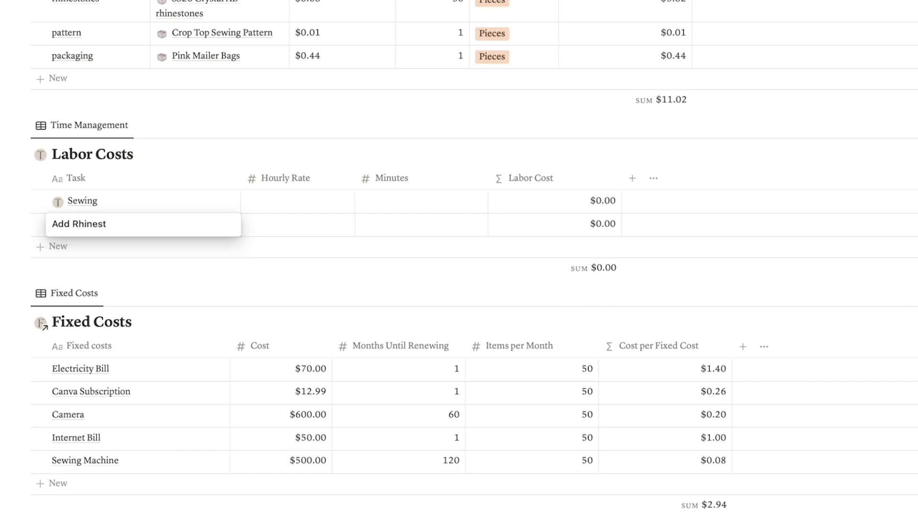
text(ones)
key(Escape)
click(119, 254)
text(A)
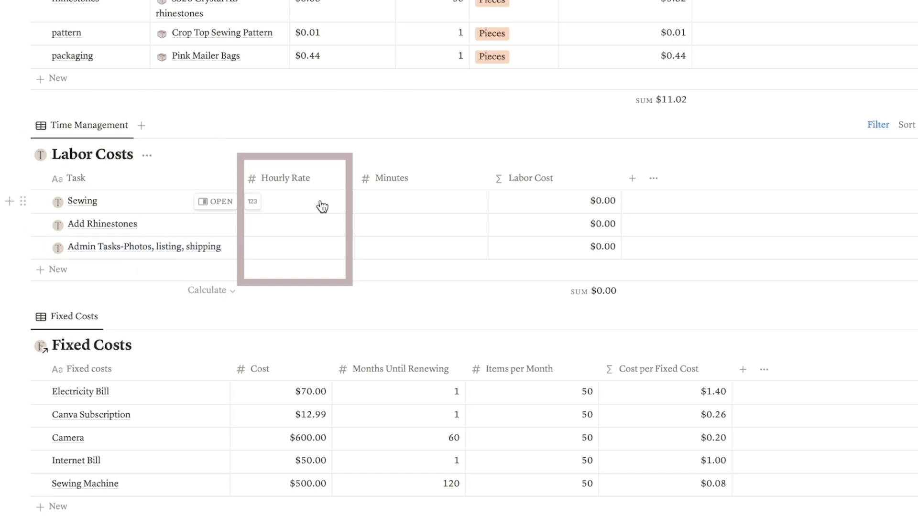
click(322, 205)
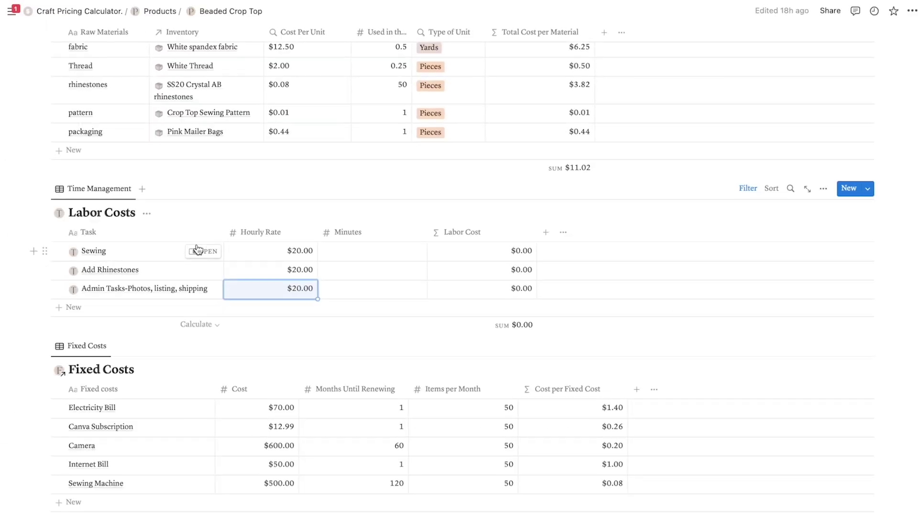
Open the Sewing task's page and add a row to its Pomodoro tracker
click(201, 251)
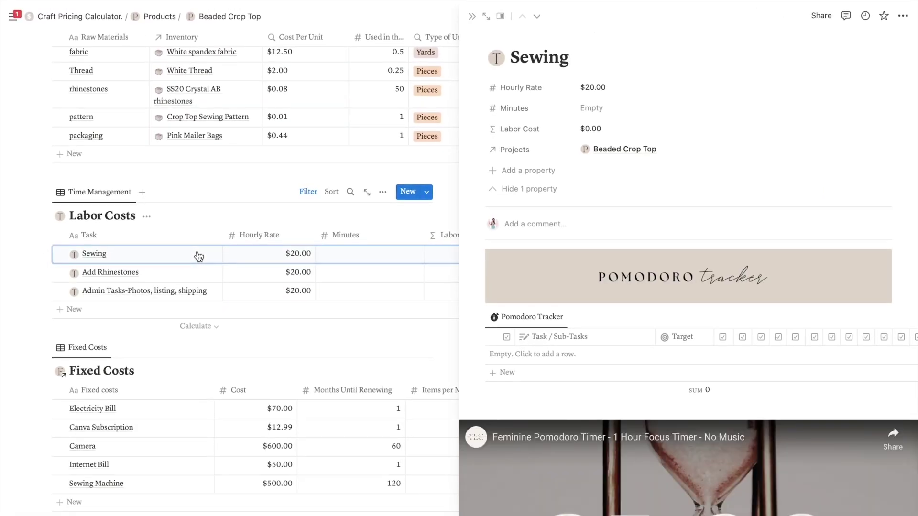
scroll(591, 298, down, 3)
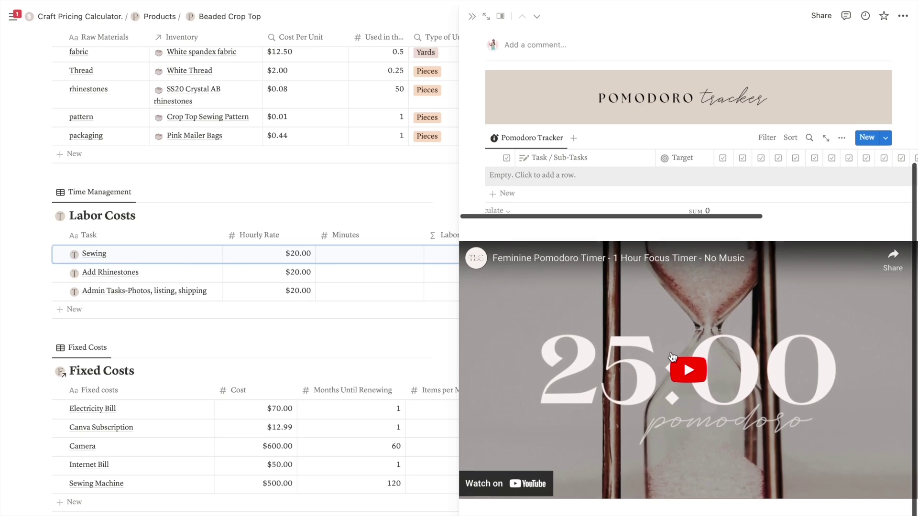
scroll(803, 129, up, 3)
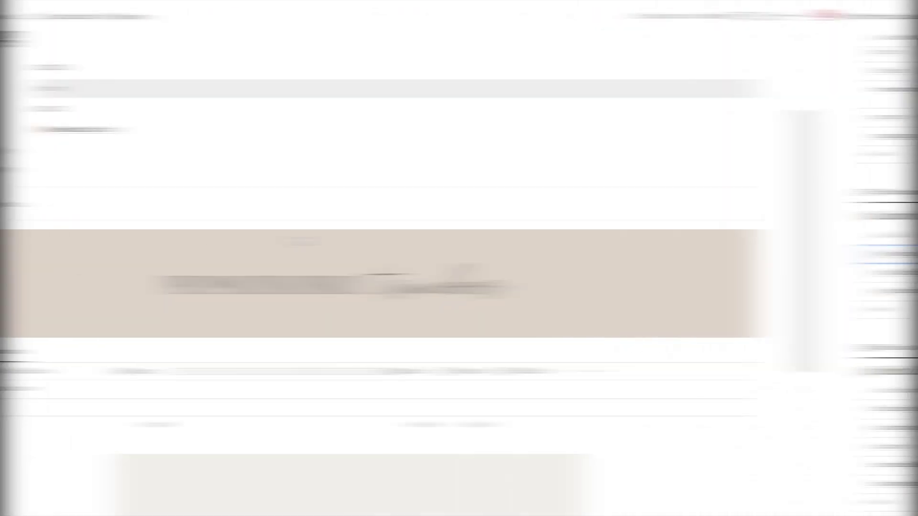
click(98, 397)
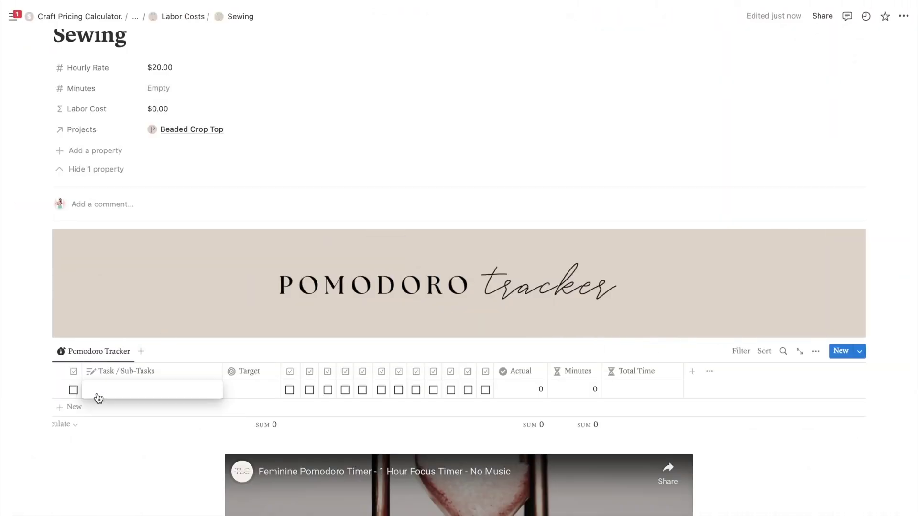
key(Return)
scroll(143, 381, down, 3)
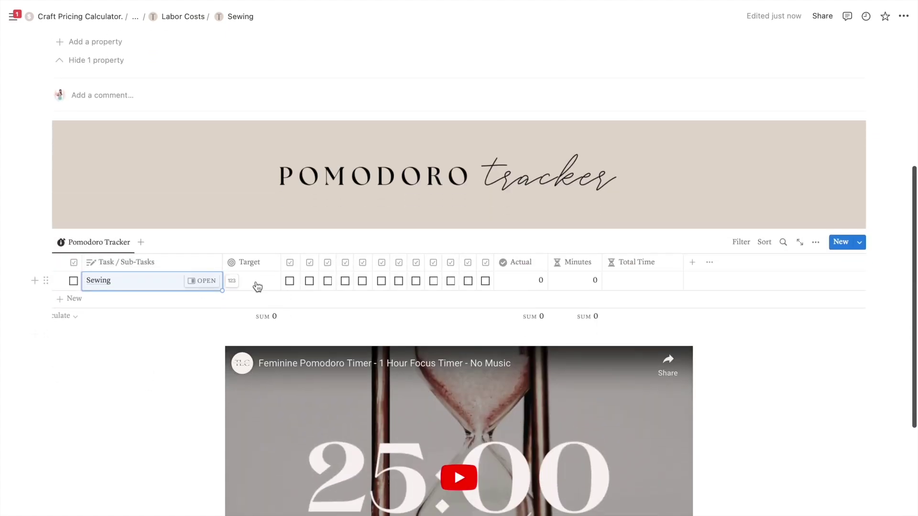
scroll(259, 283, down, 2)
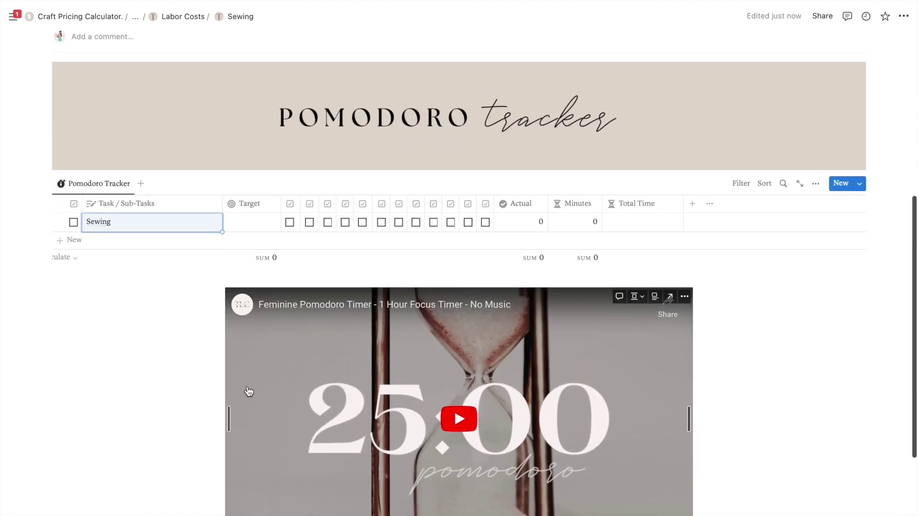
key(Escape)
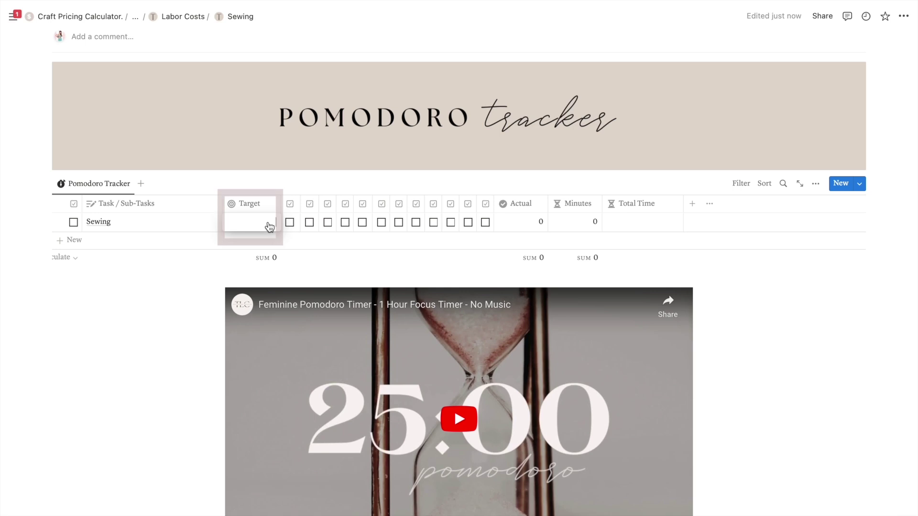
Run the 25-minute timer, tick completed pomodoros, and log 75 Sewing minutes
click(461, 426)
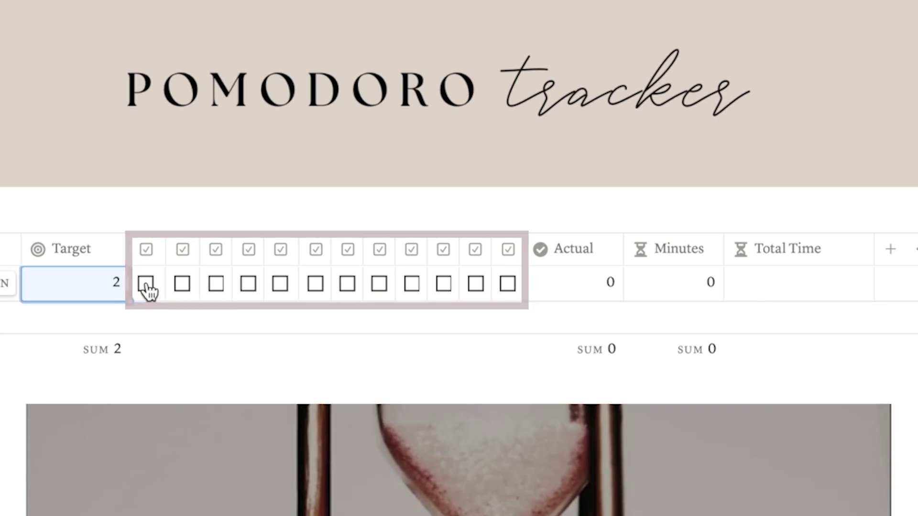
click(147, 284)
click(184, 290)
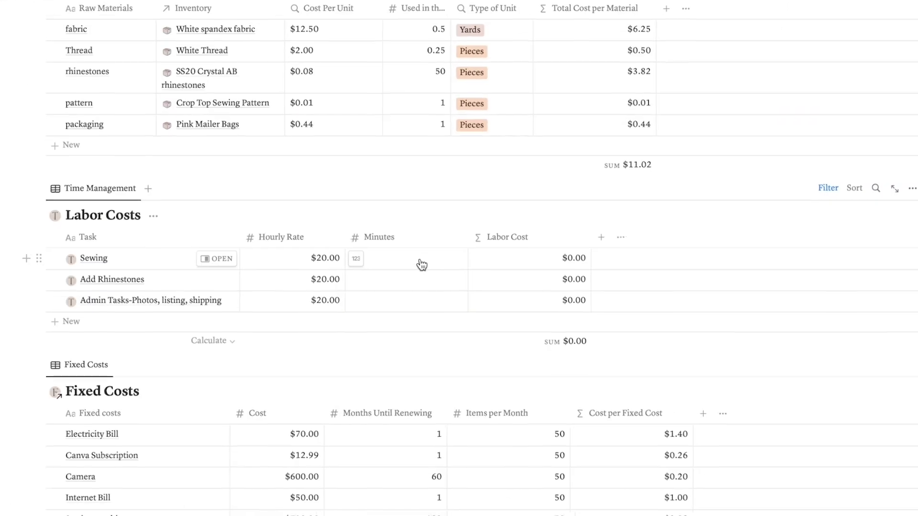
click(438, 260)
text(75)
key(Return)
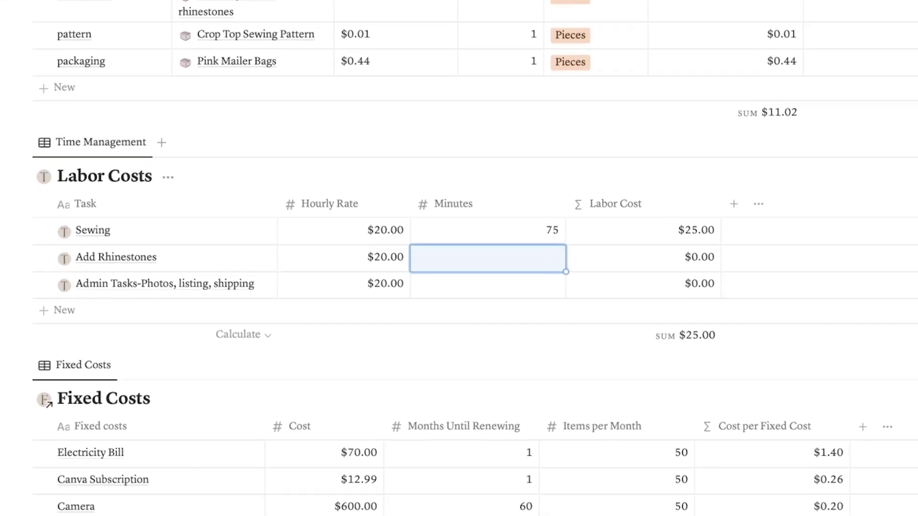
Enter 25 minutes for Add Rhinestones and 50 for Admin Tasks, bringing labor to $50.00
text(25)
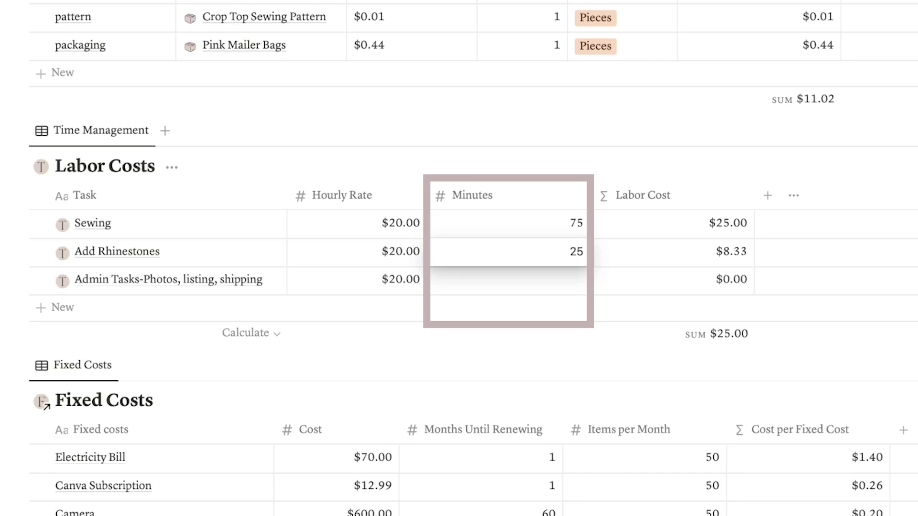
key(Return)
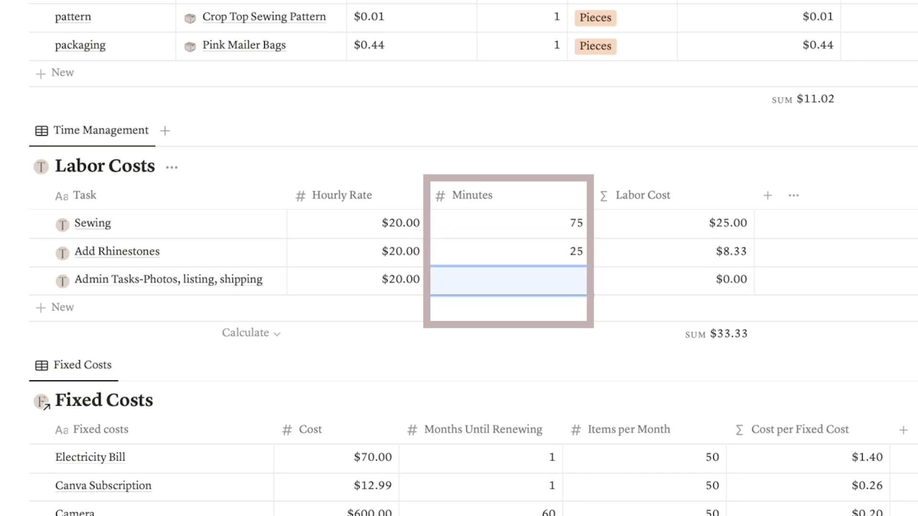
text(50)
key(Return)
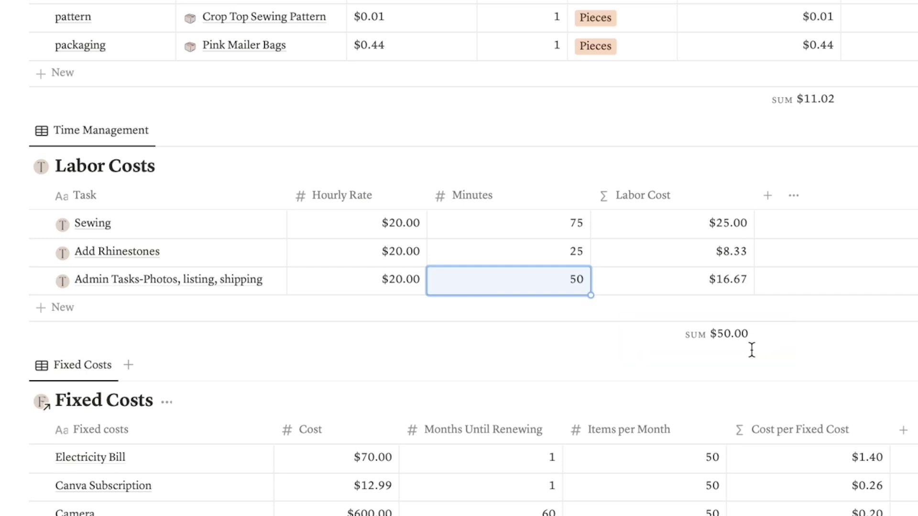
scroll(752, 349, down, 6)
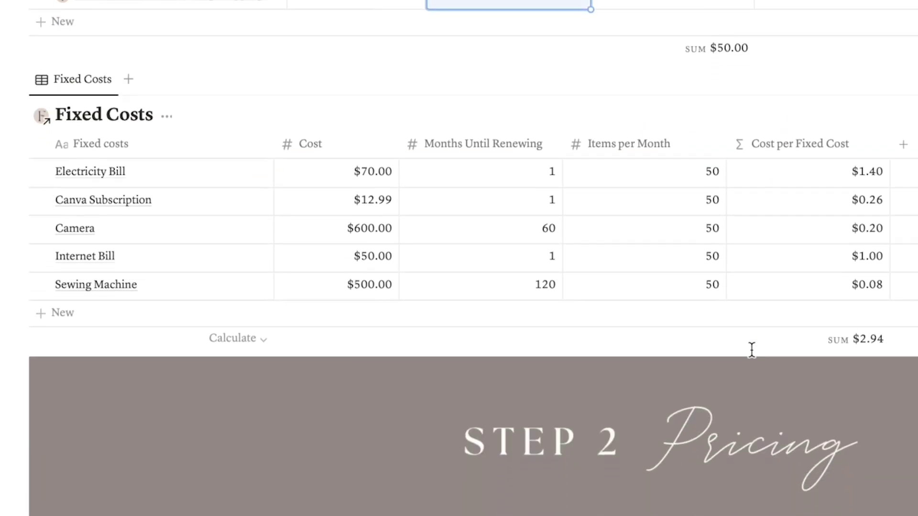
scroll(752, 353, down, 1)
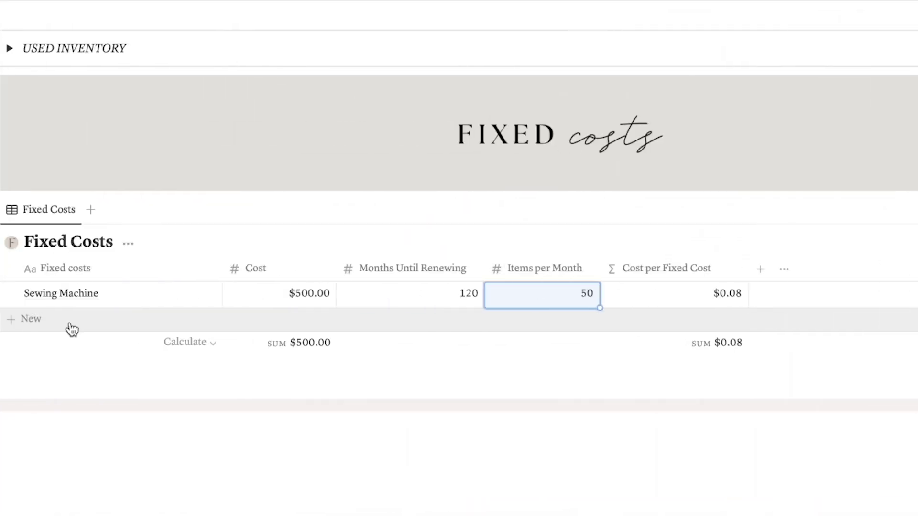
Add an Internet Bill row ($50, 1-month renewal, 50 items) and a Camera row costing $600
click(68, 327)
text(Internet Bill)
key(Tab)
text(50)
key(Tab)
text(1)
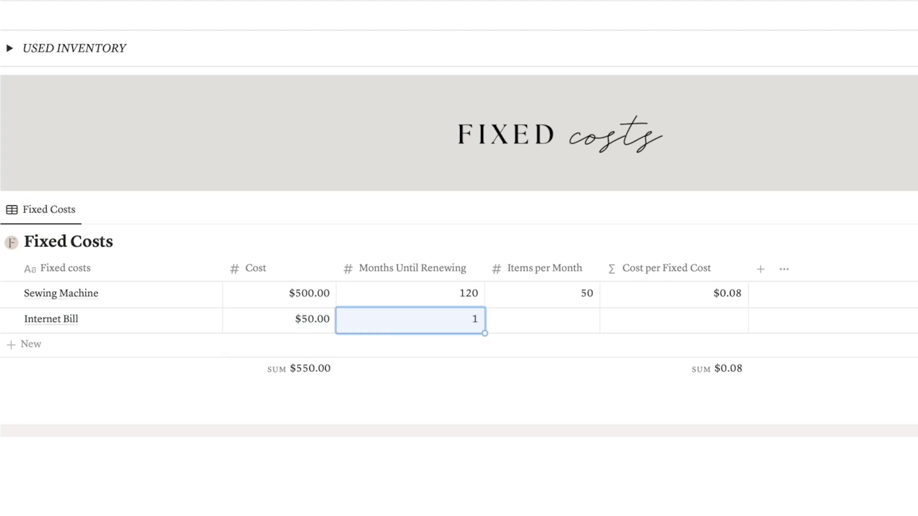
key(Tab)
text(50Camera)
key(Tab)
text(600)
key(Tab)
text(60)
key(Tab)
text(50)
Add an Electricity Bill fixed-cost row costing $70
click(109, 370)
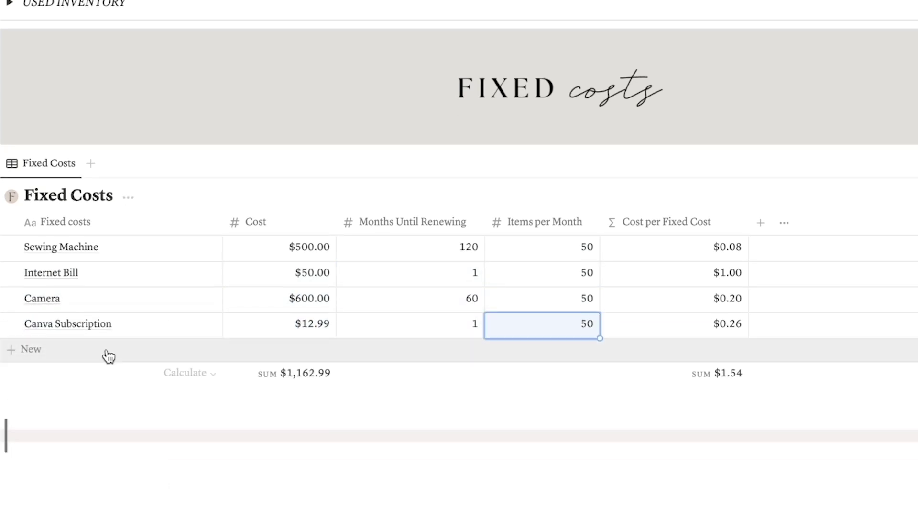
click(109, 356)
text(Electricity Bill)
key(Tab)
text(70)
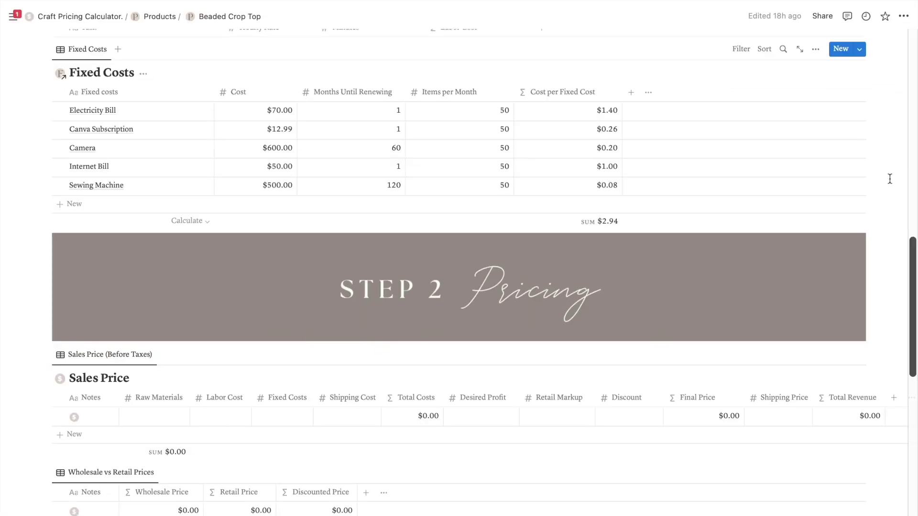
Enter a $50.00 labor cost in the Sales Price row
scroll(889, 179, down, 3)
scroll(890, 179, down, 1)
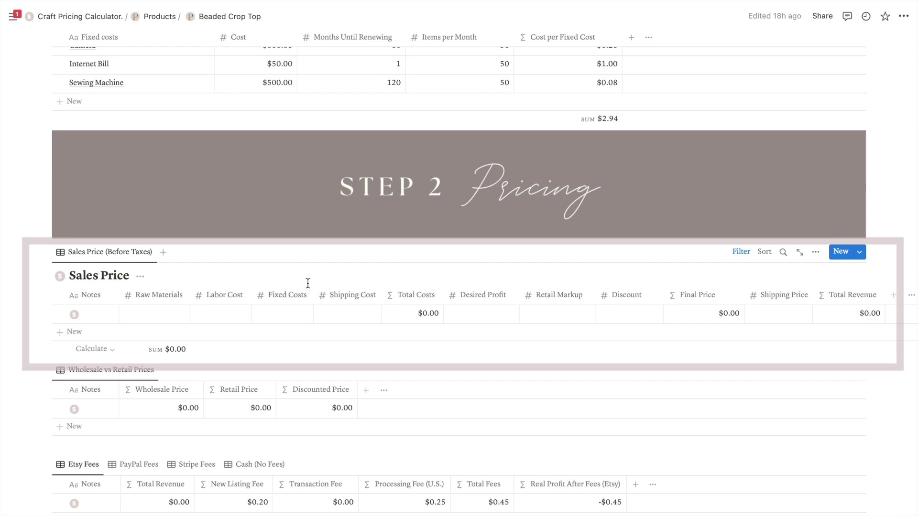
scroll(334, 275, up, 10)
scroll(334, 274, up, 3)
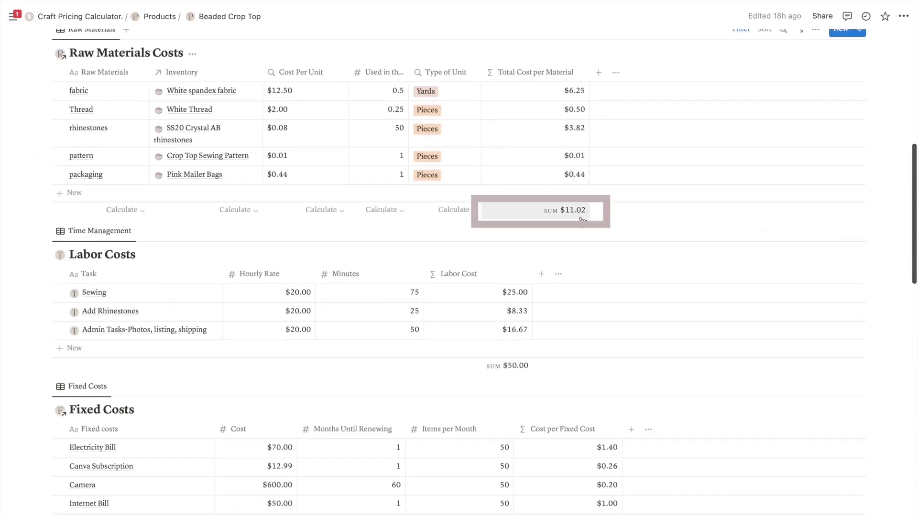
scroll(582, 222, down, 11)
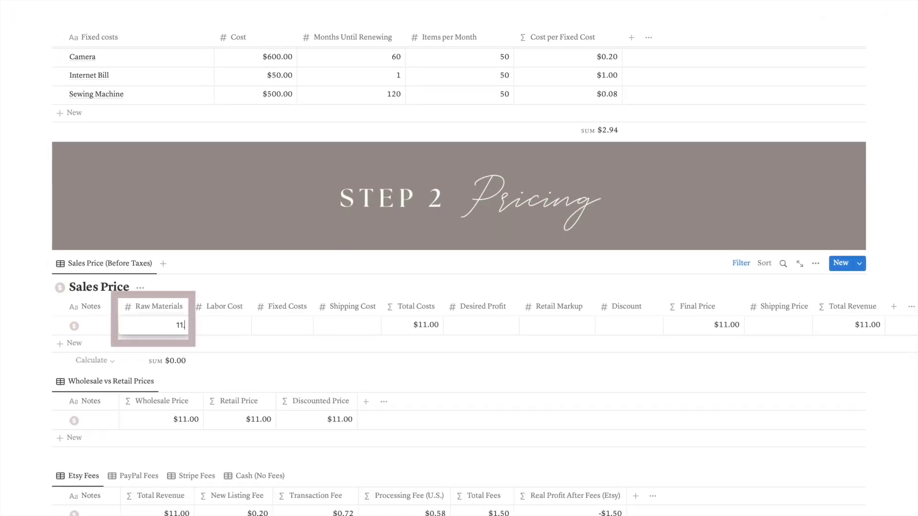
scroll(171, 302, up, 8)
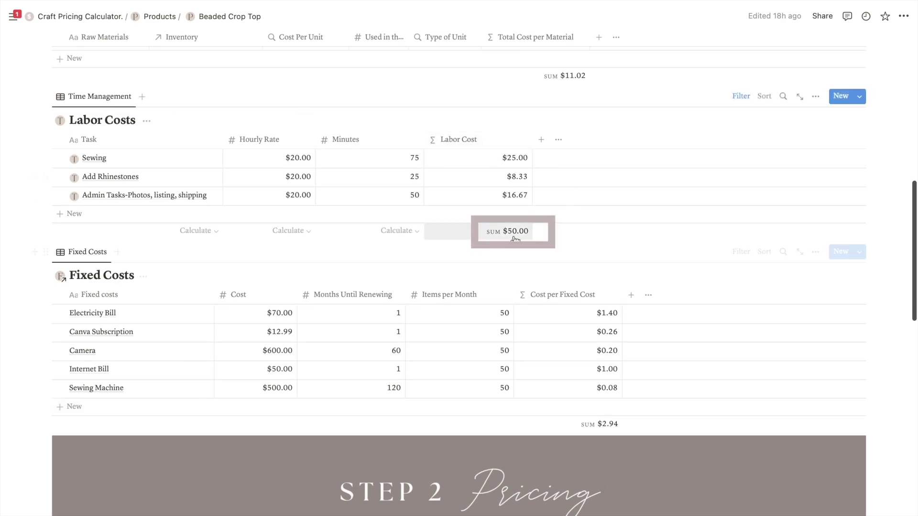
scroll(518, 241, down, 6)
click(230, 403)
text(50)
key(Return)
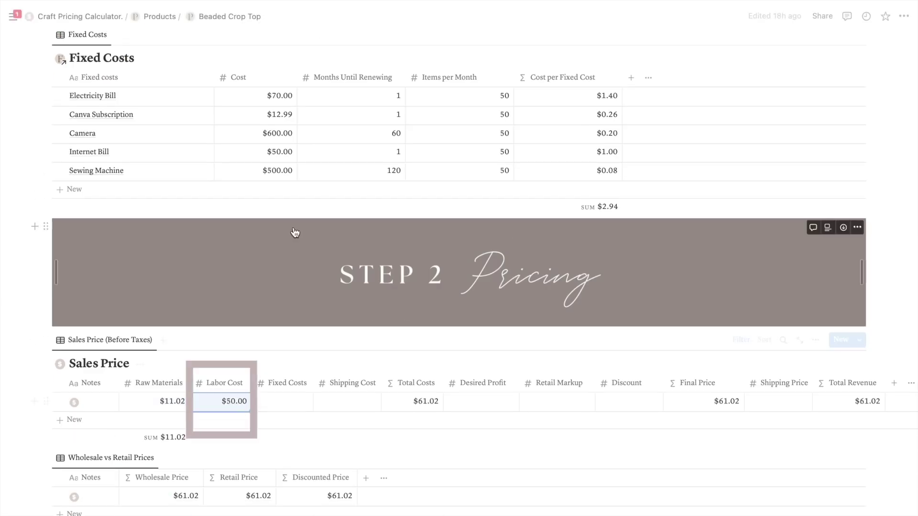
Set fixed costs to $2.94, fill in the $5 shipping cost, and enter a $15.00 retail markup
scroll(582, 276, up, 1)
click(301, 437)
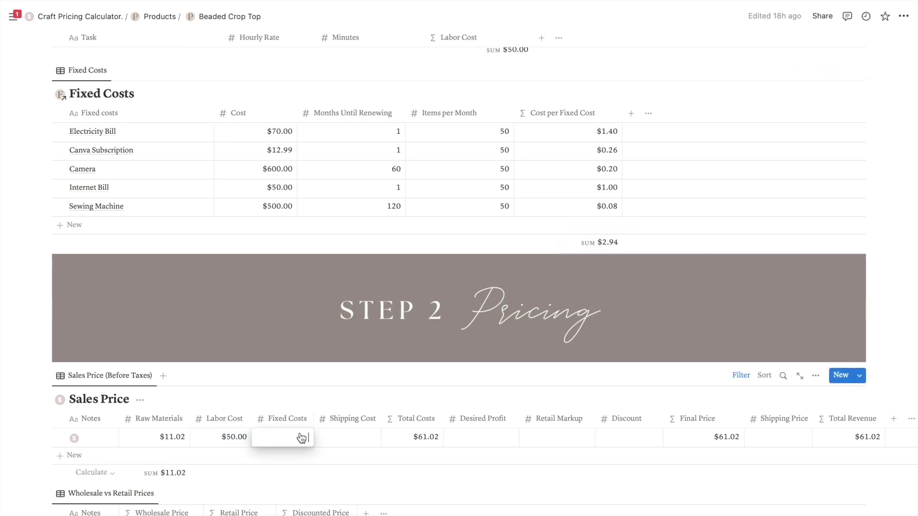
key(Return)
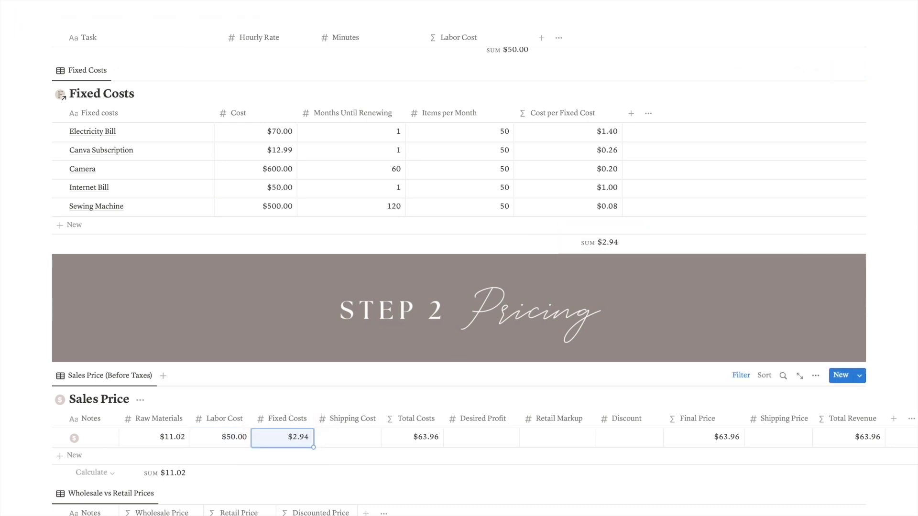
scroll(348, 263, down, 3)
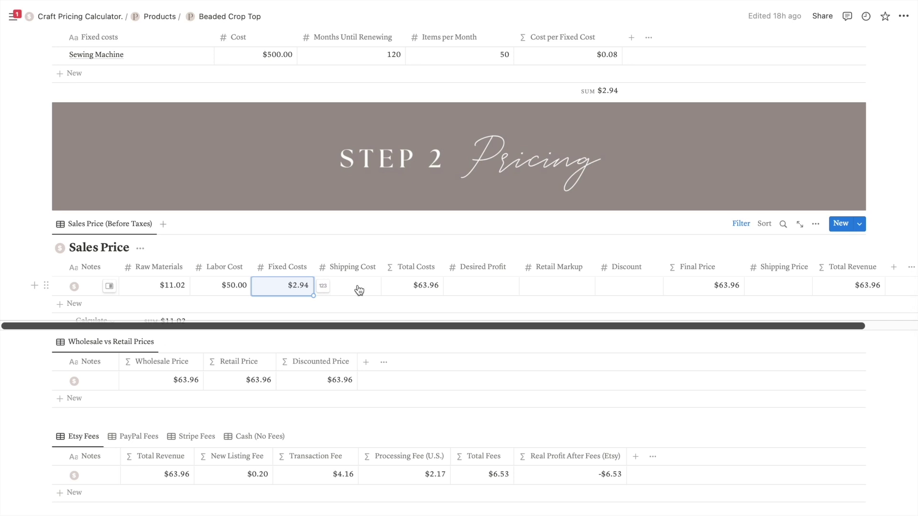
click(352, 285)
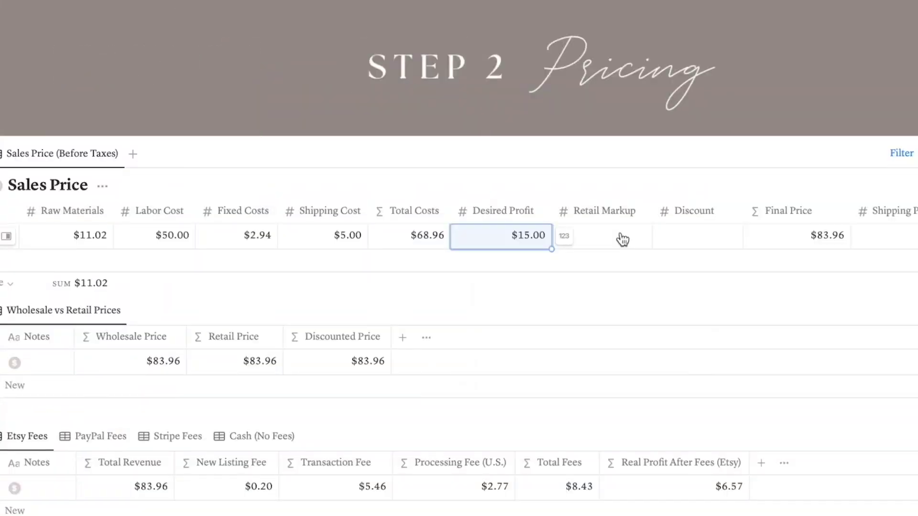
click(623, 239)
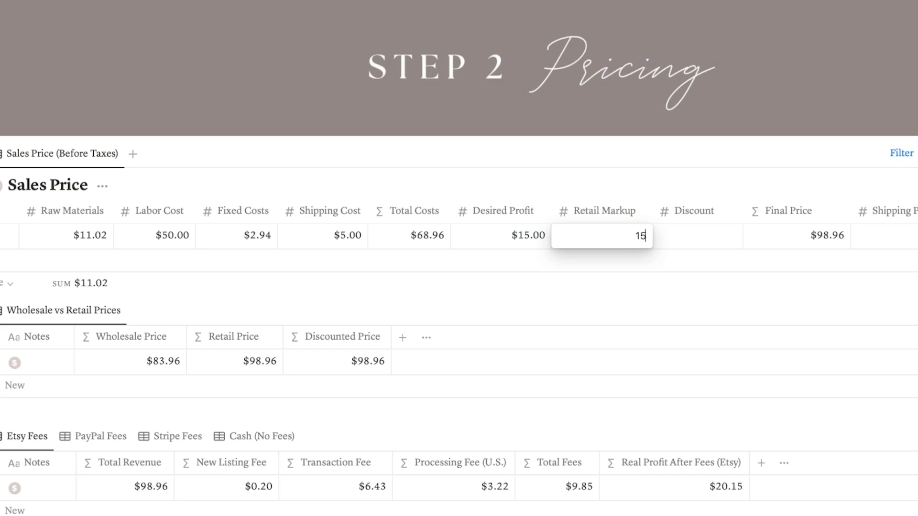
key(Return)
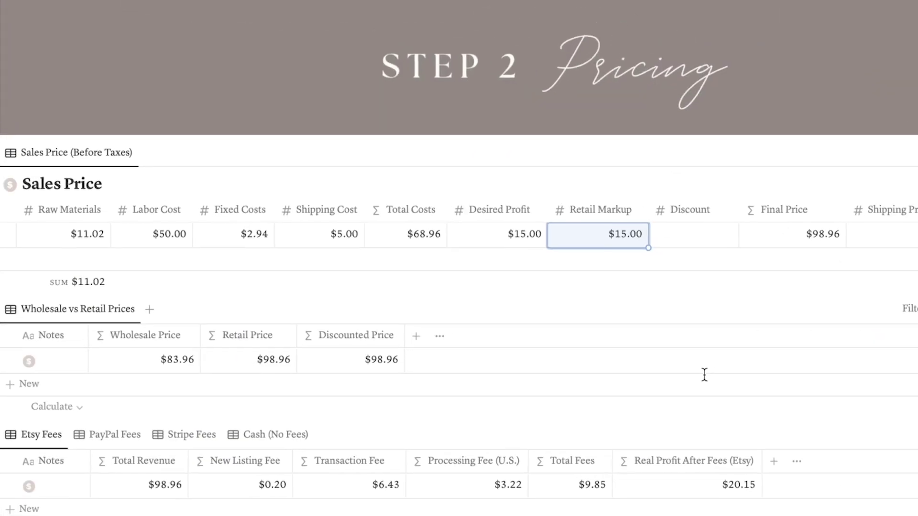
key(Tab)
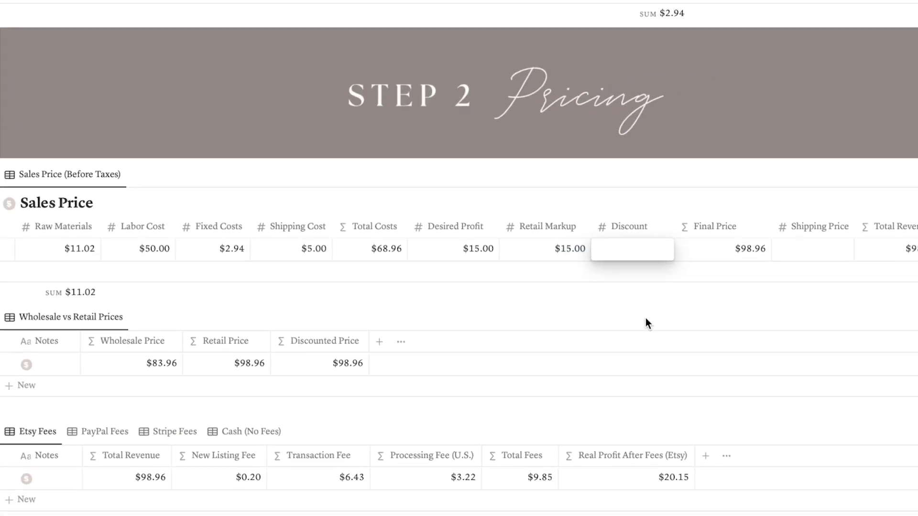
text(15)
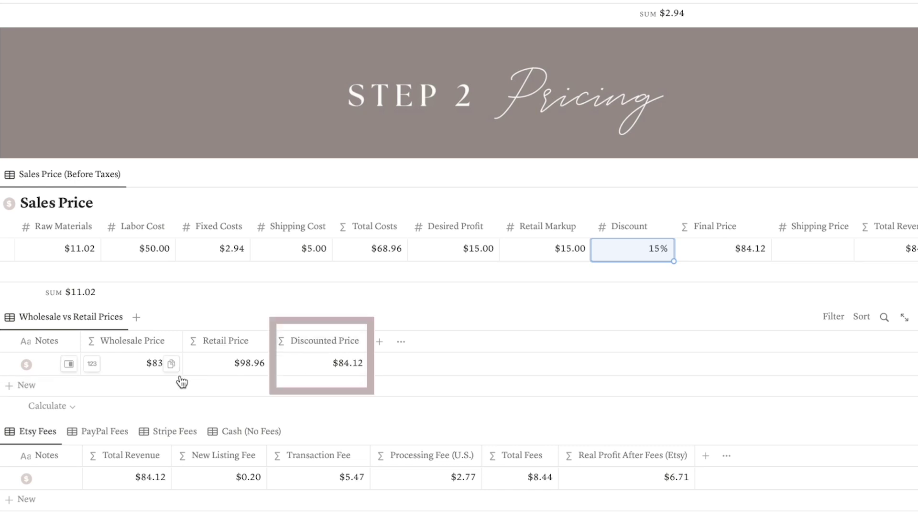
scroll(622, 268, down, 1)
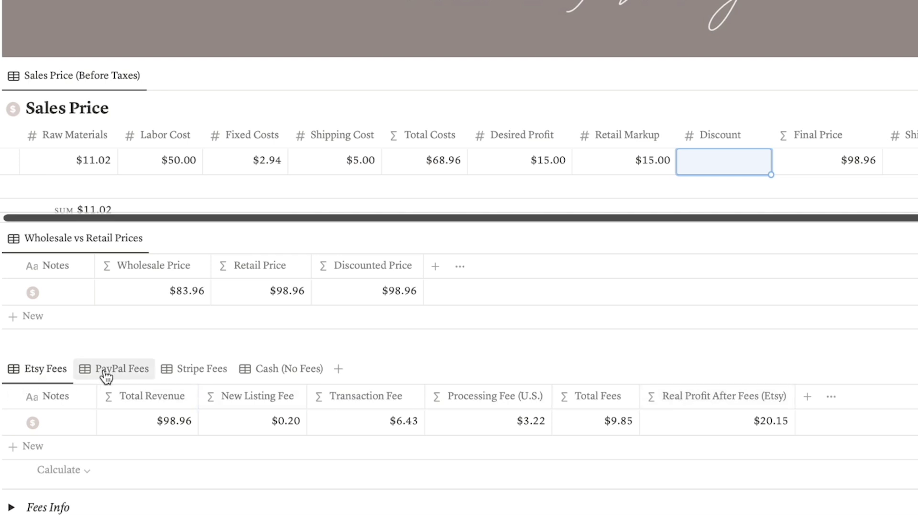
Switch the fees table through PayPal, Stripe and Cash (No Fees), ending on $30.00 real profit
scroll(106, 378, down, 1)
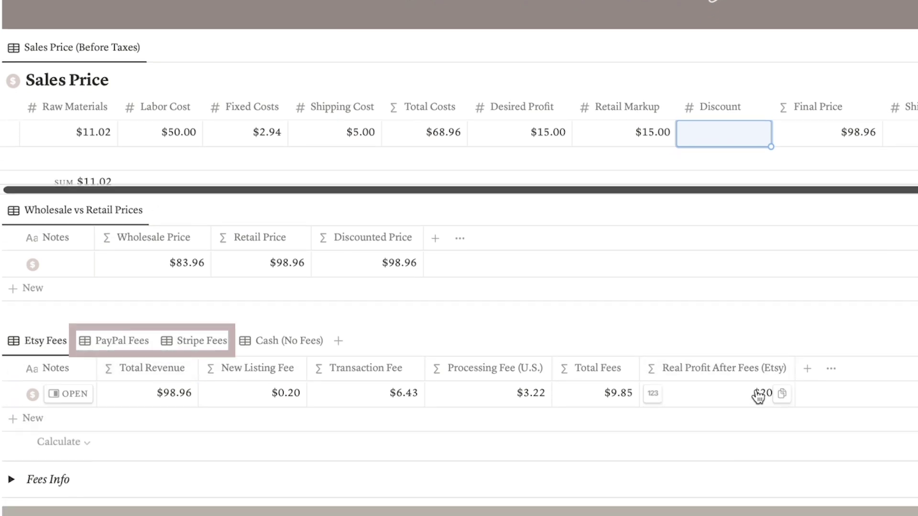
click(118, 342)
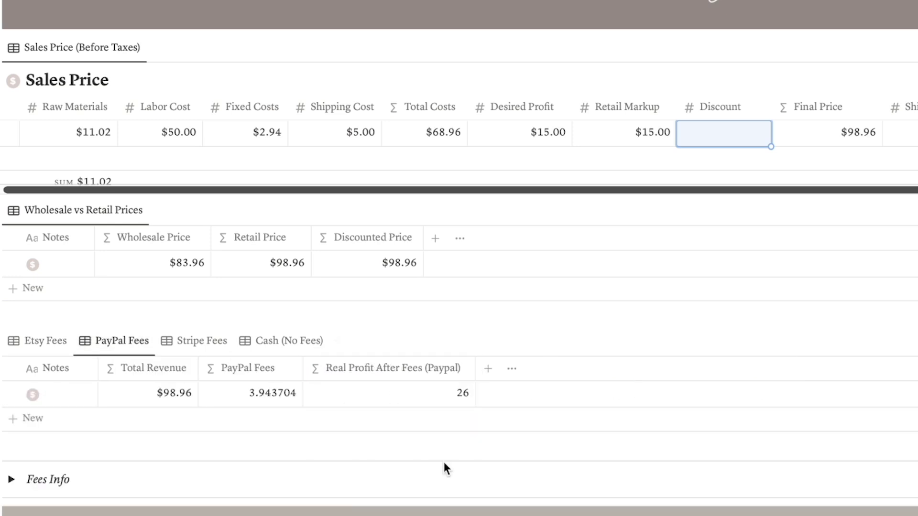
click(195, 342)
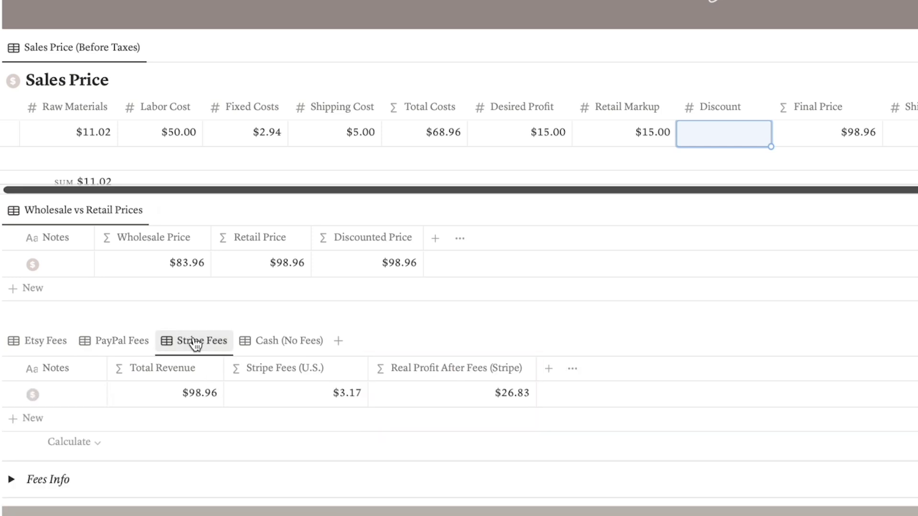
click(277, 342)
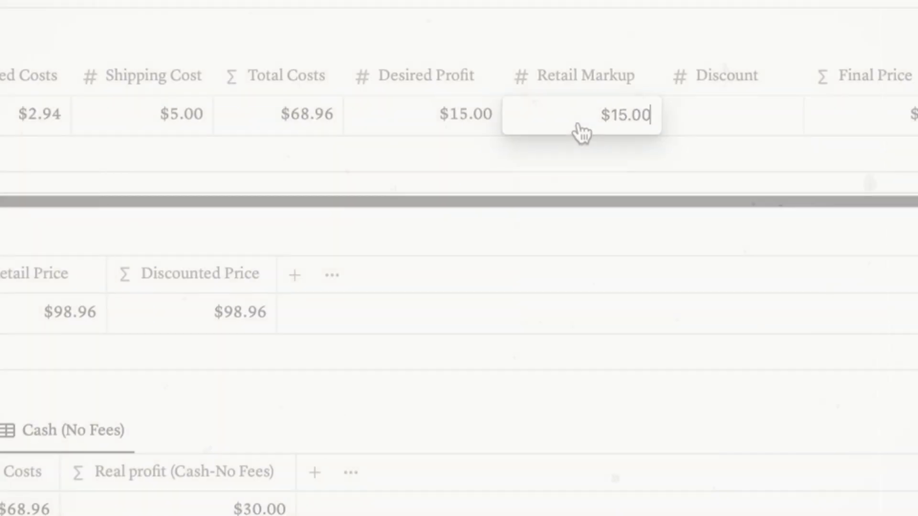
Clear the Retail Markup amount
key(ctrl+a)
key(BackSpace)
key(Escape)
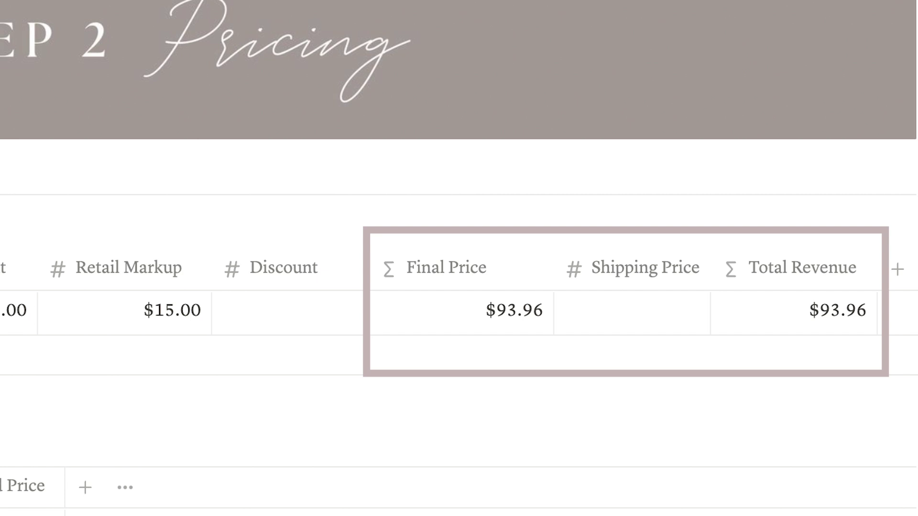
Set the Shipping Price to $2.50 and start entering the shipping cost
click(573, 303)
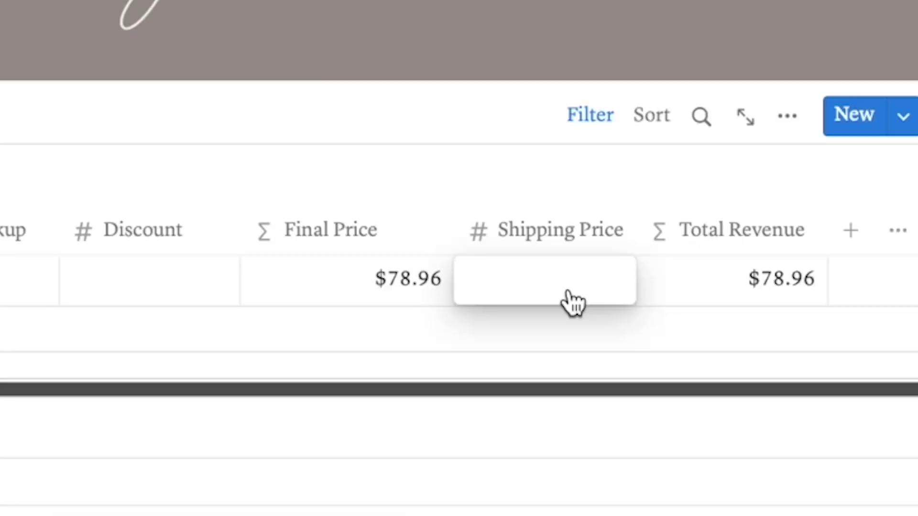
text(5)
key(Return)
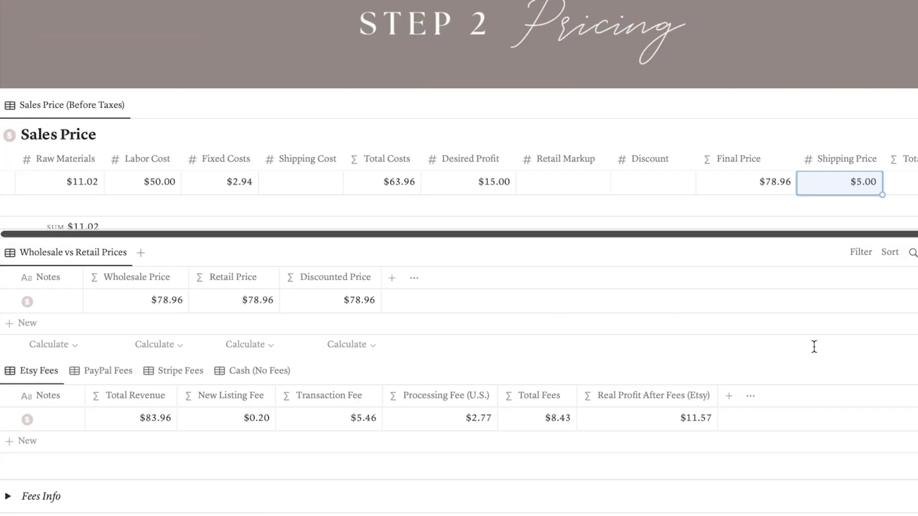
text(2.5)
key(Return)
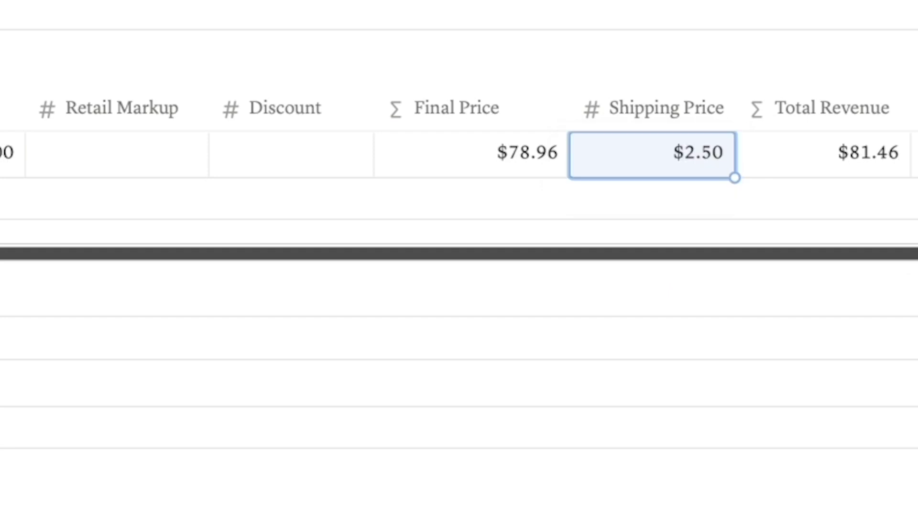
click(15, 152)
text(2)
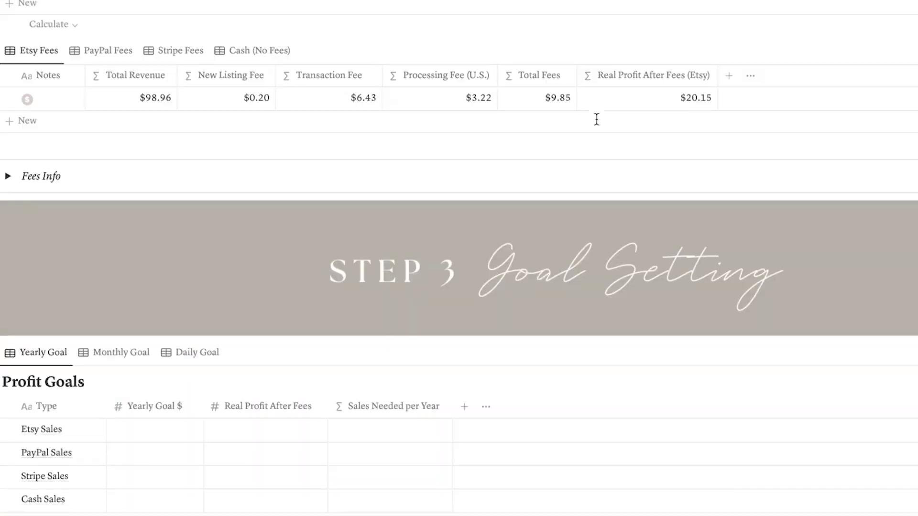
Enter a $20,000 yearly goal for Etsy Sales and fill it down to PayPal, Stripe and Cash Sales
scroll(596, 119, down, 3)
scroll(635, 98, down, 2)
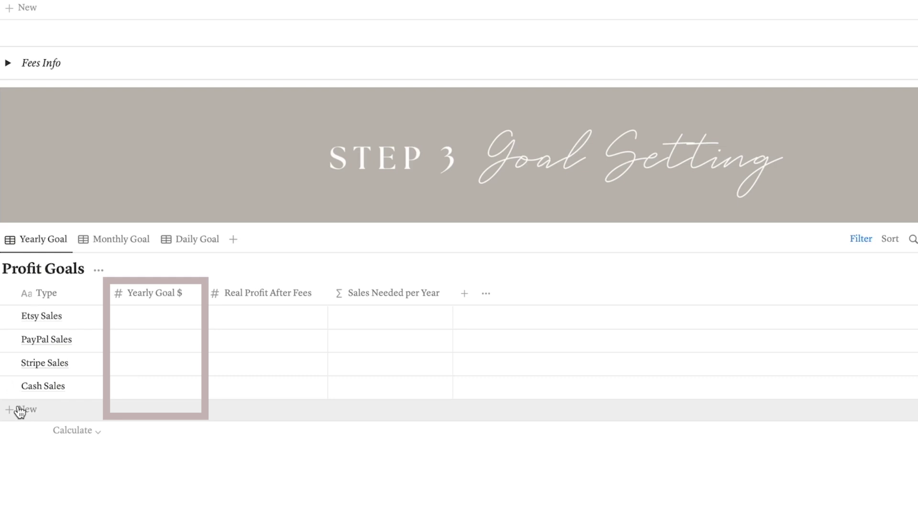
click(151, 317)
text(20,000)
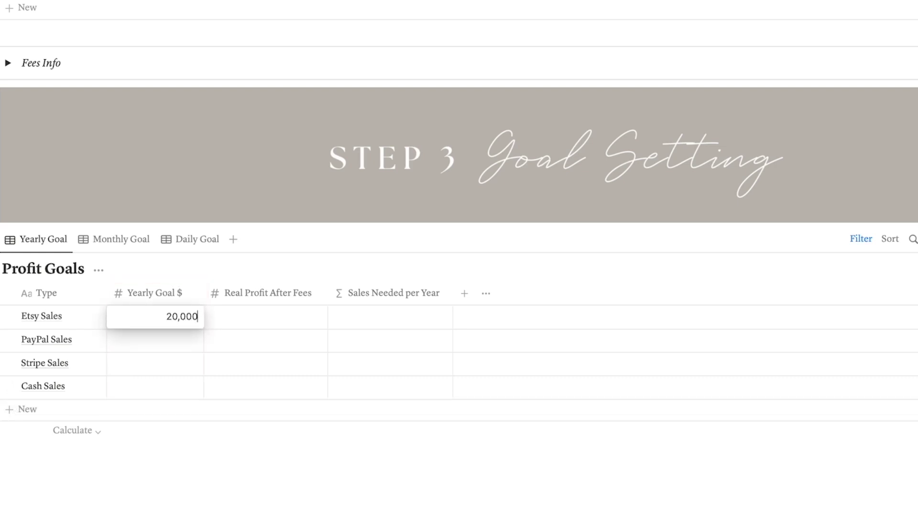
key(Return)
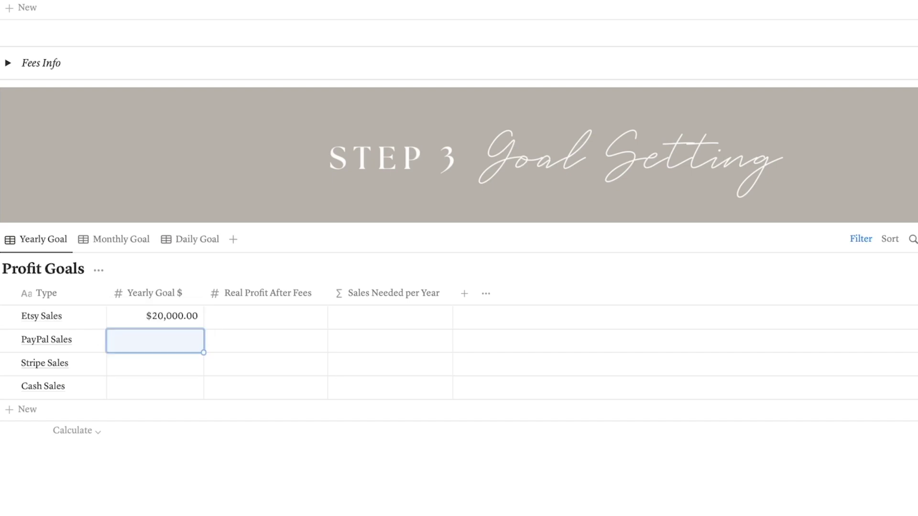
click(198, 321)
drag(204, 330, 200, 397)
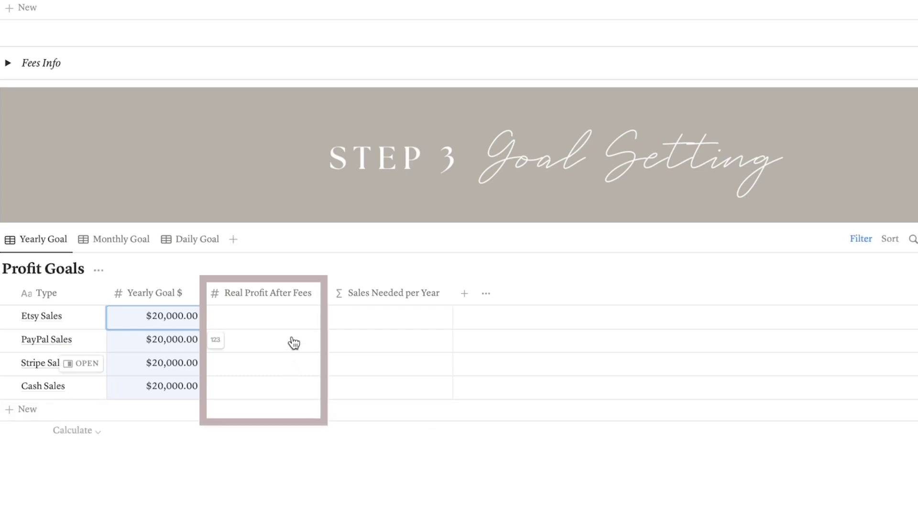
click(301, 325)
scroll(287, 334, up, 2)
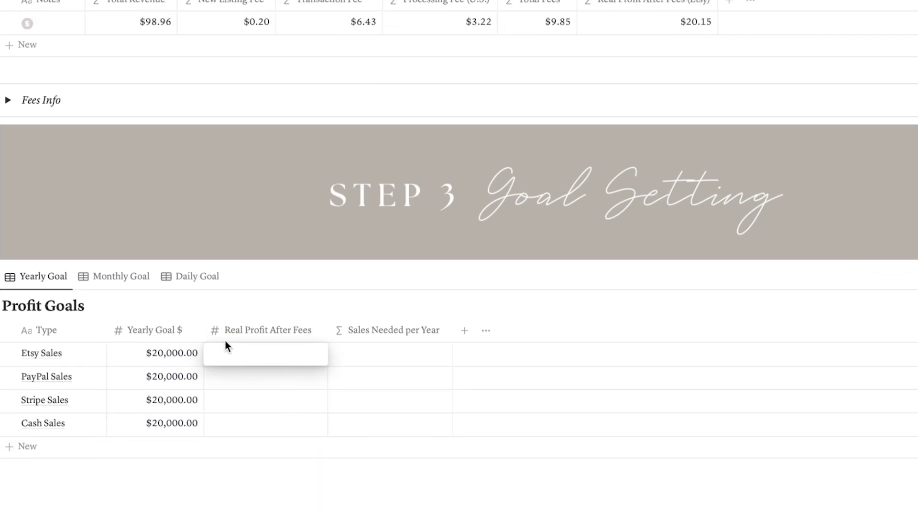
scroll(271, 392, up, 1)
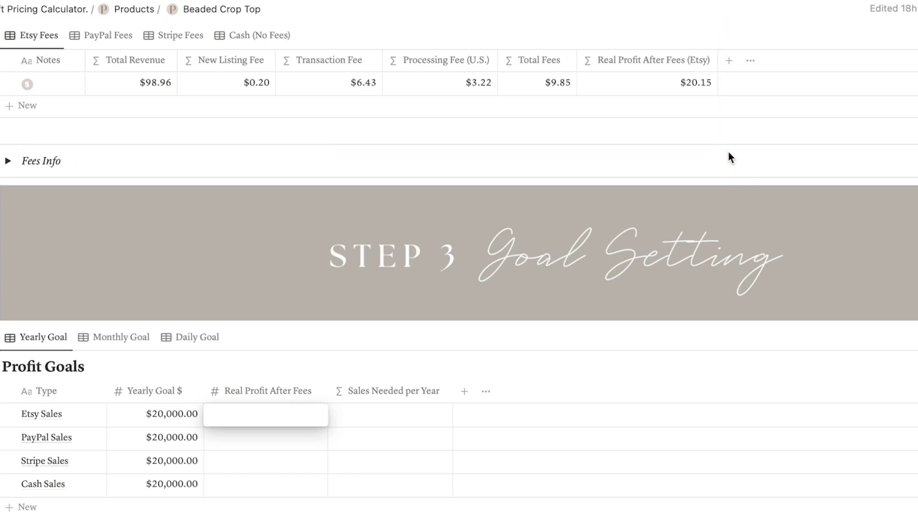
Enter real profits of $20.15, $26.00, $26.83 and $30.00 for Etsy, PayPal, Stripe and Cash
text(20.1)
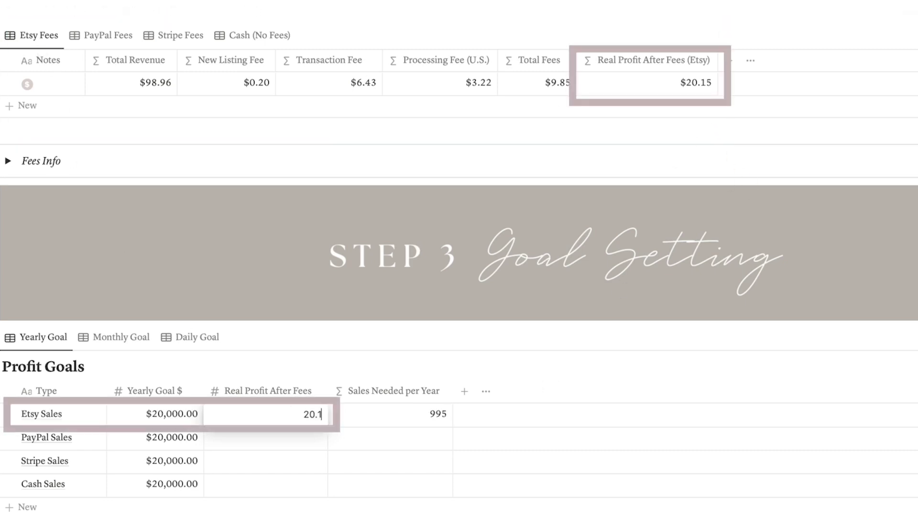
key(Return)
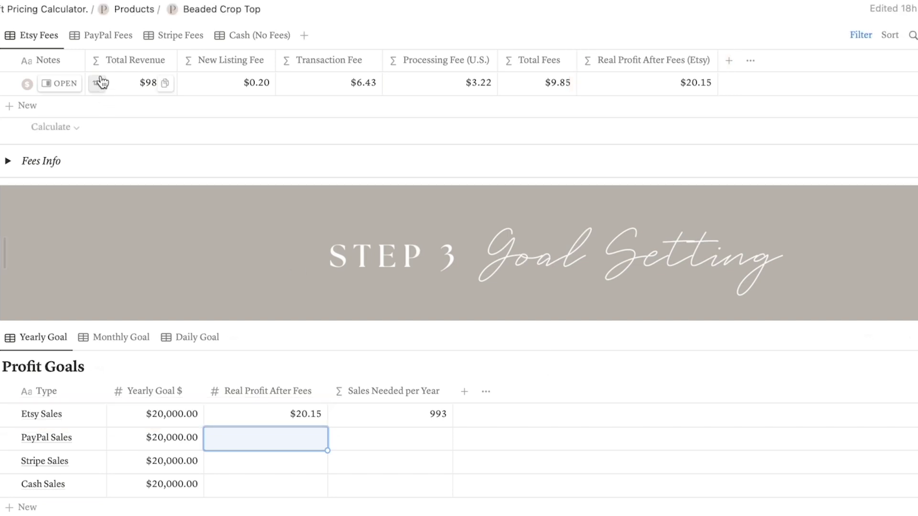
click(110, 36)
text(26.00)
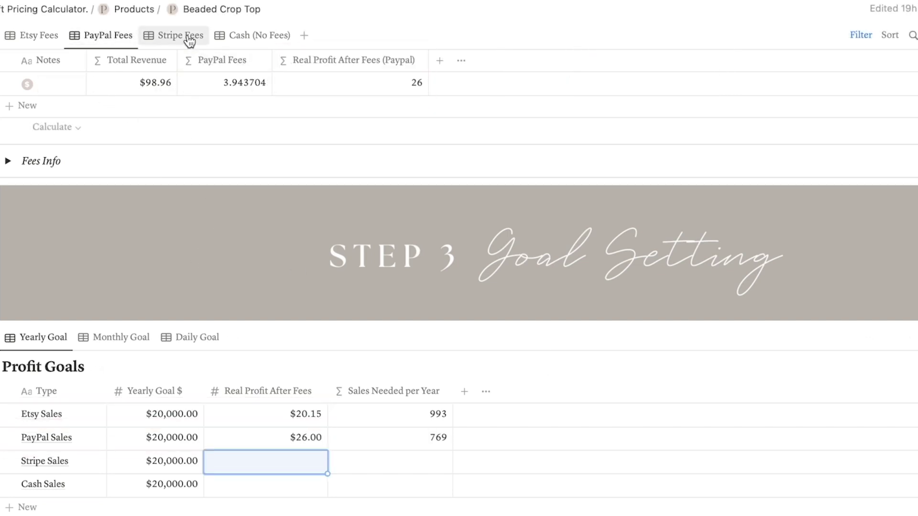
click(185, 37)
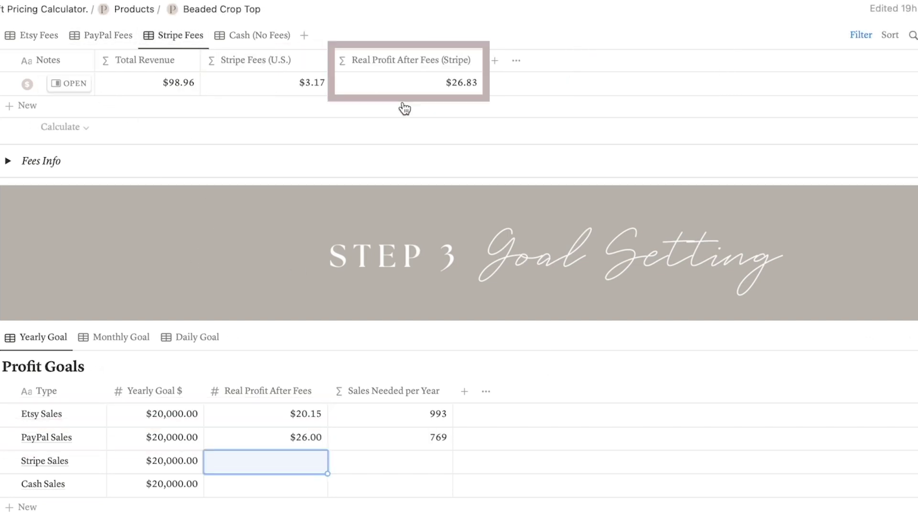
text(26.83)
key(Return)
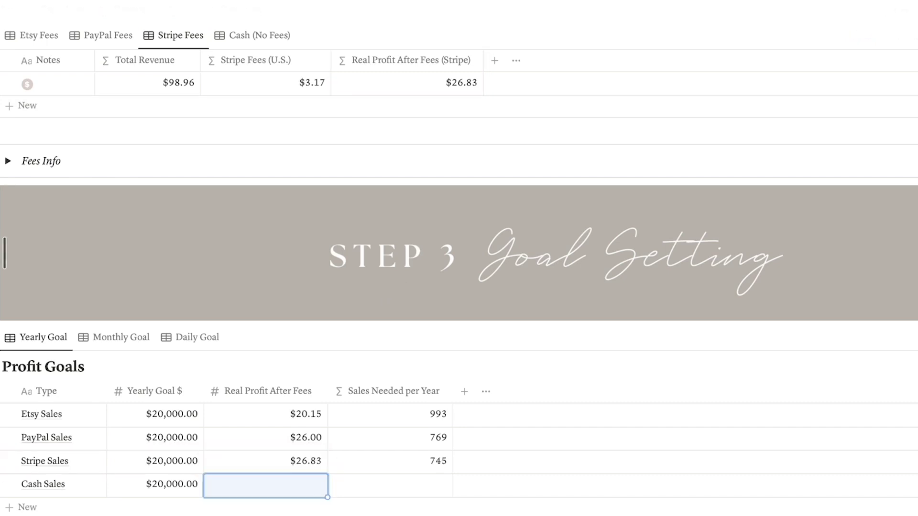
click(260, 42)
text(3)
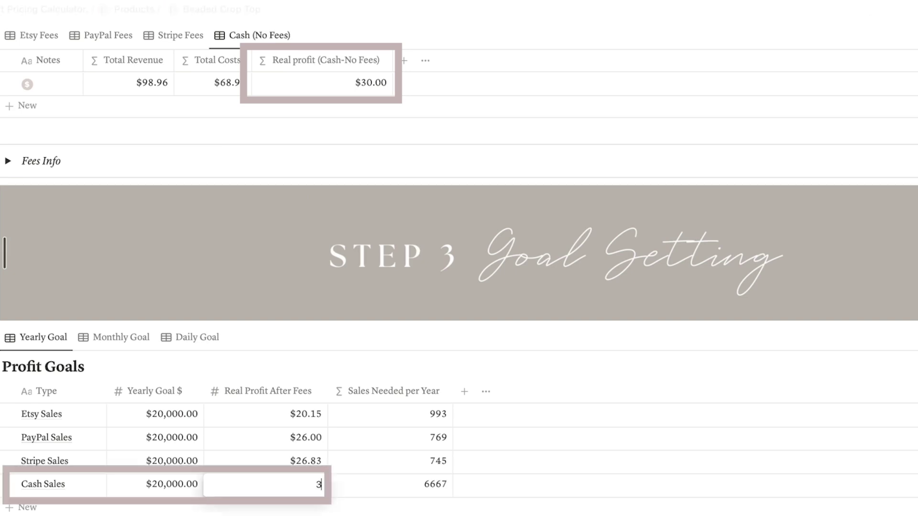
text(0)
key(Return)
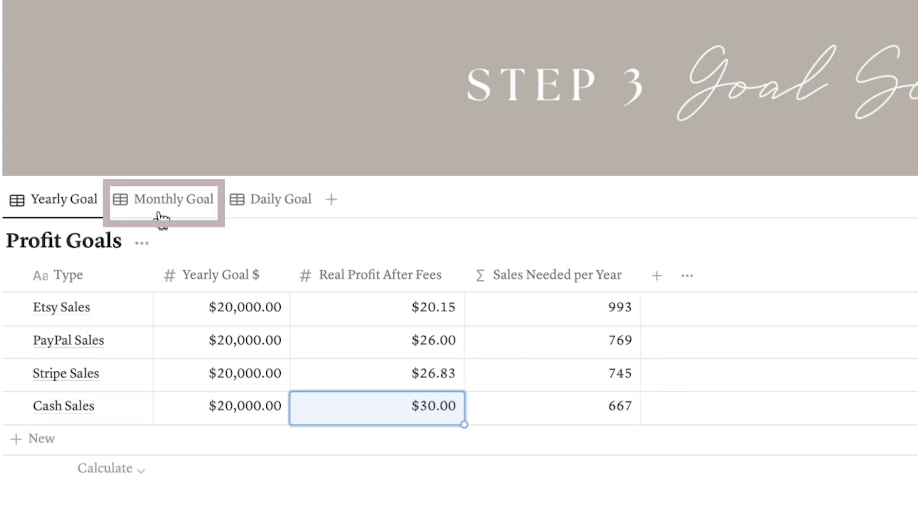
Switch Profit Goals to the Monthly Goal view showing $1,666.67 targets and monthly sales needed
click(200, 211)
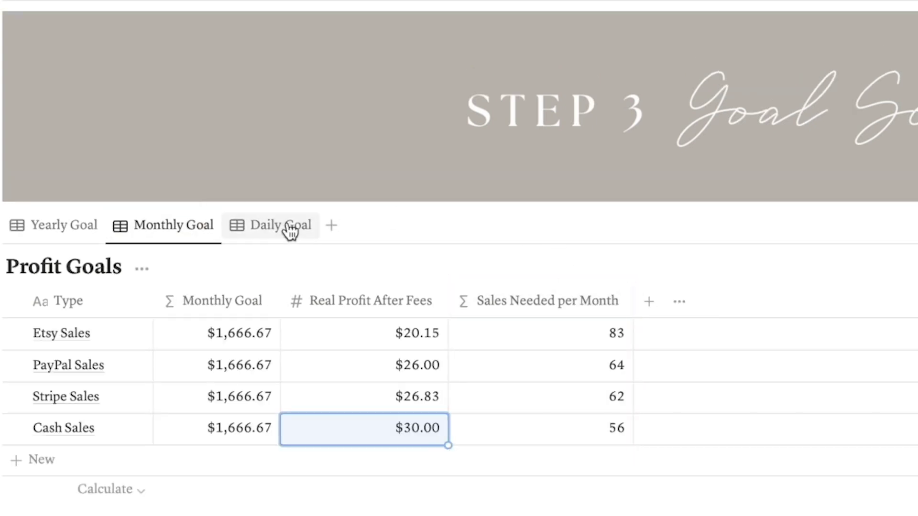
scroll(752, 278, down, 2)
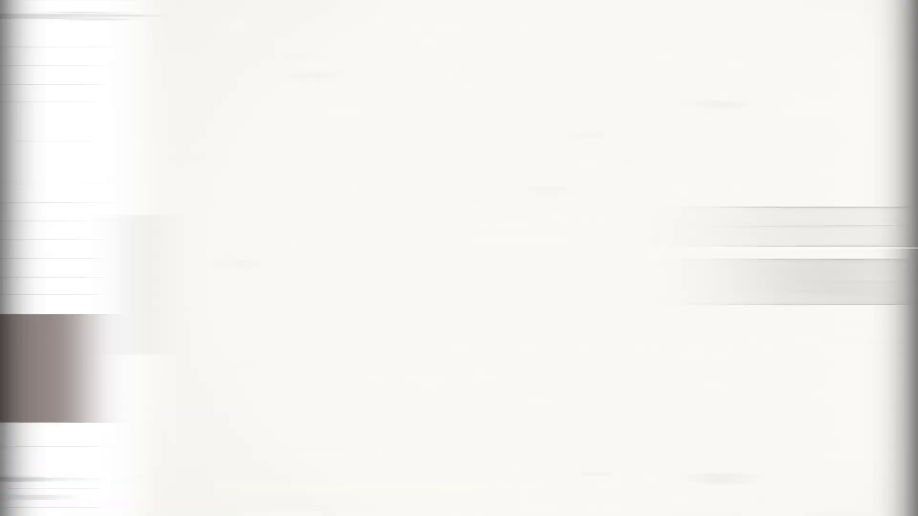
Upload 'craft pricing calculator .jpg' as the Beaded Crop Top page cover
scroll(396, 403, up, 15)
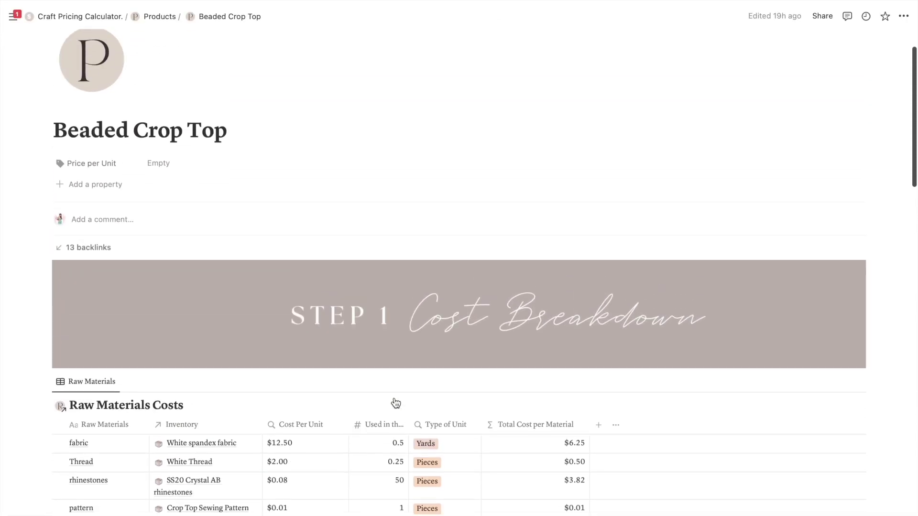
mouse_move(481, 155)
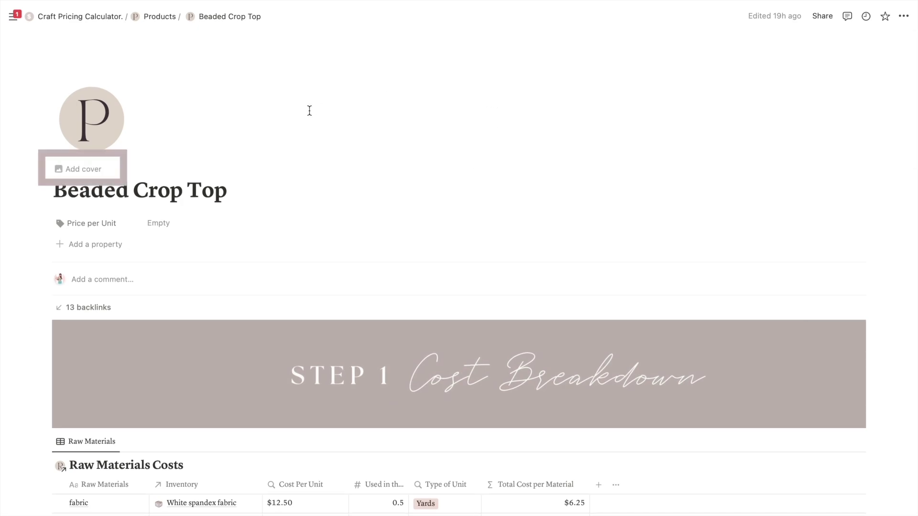
click(83, 168)
click(767, 179)
click(674, 198)
click(763, 225)
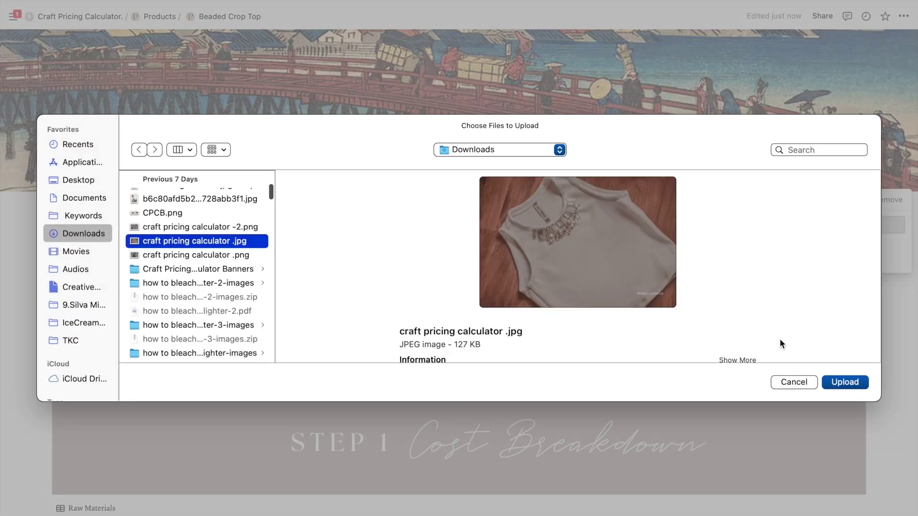
key(Return)
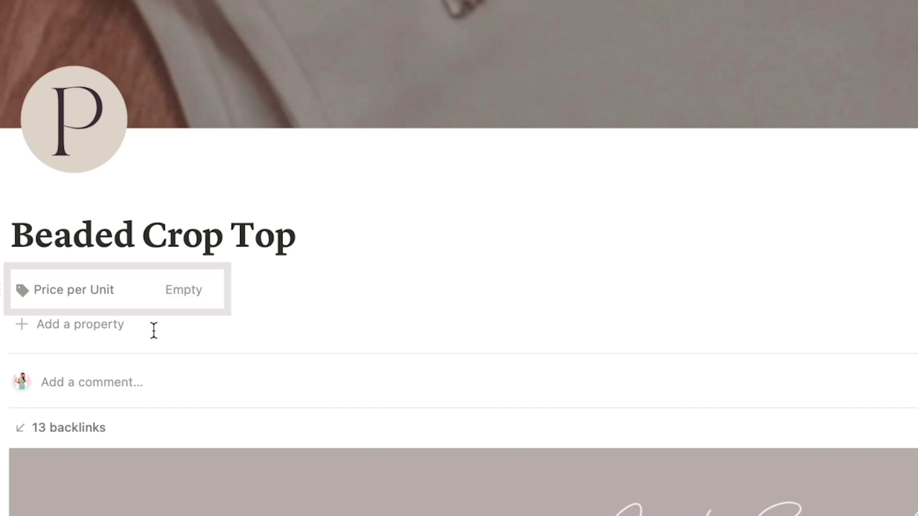
click(205, 303)
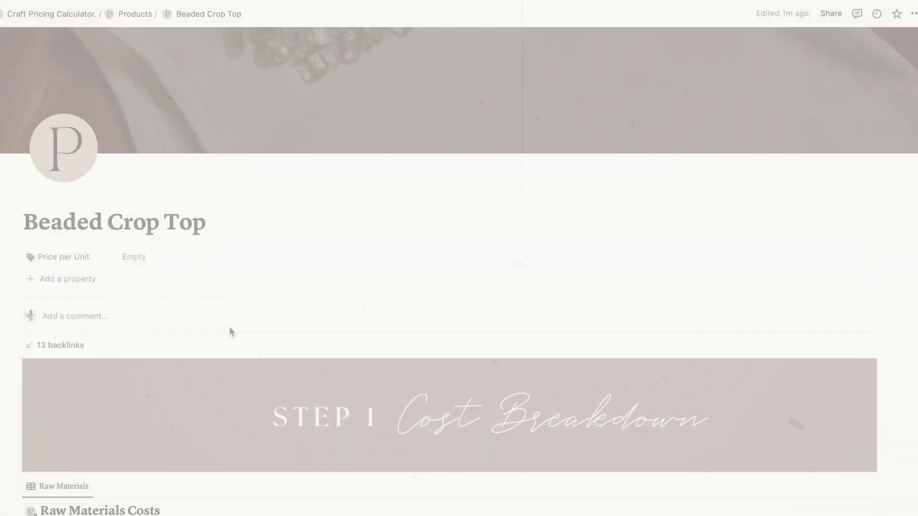
Scroll down and back up the page to review the $99 Price per Unit property
scroll(229, 331, down, 10)
scroll(229, 326, down, 7)
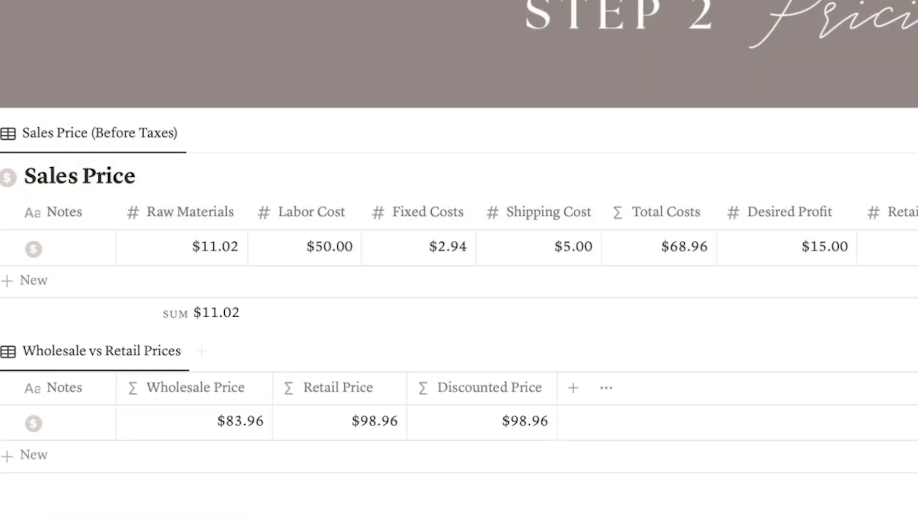
scroll(512, 85, up, 10)
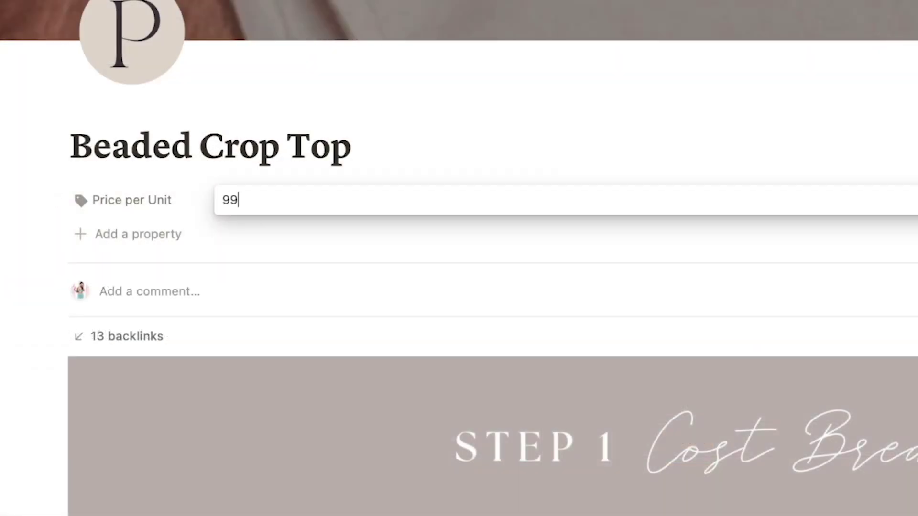
scroll(408, 245, up, 4)
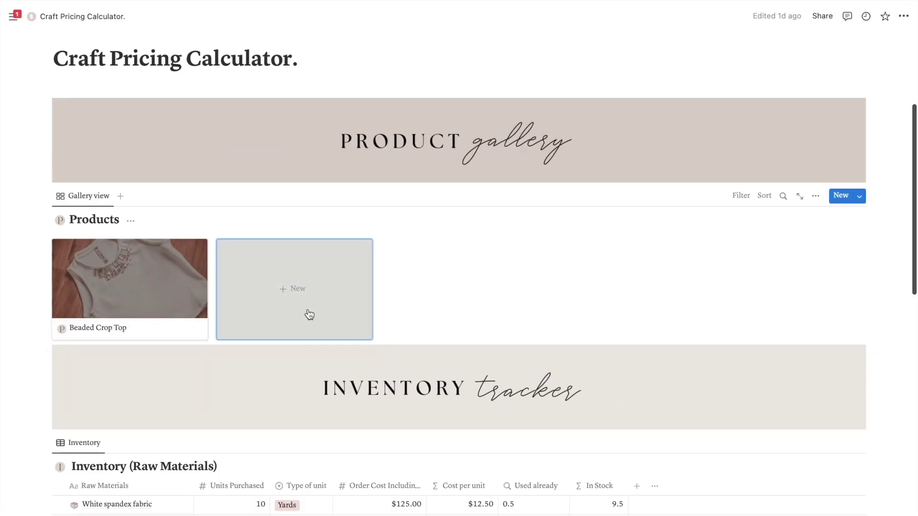
Return to Craft Pricing Calculator and review the Product gallery, Inventory tracker and Fixed costs sections
click(308, 314)
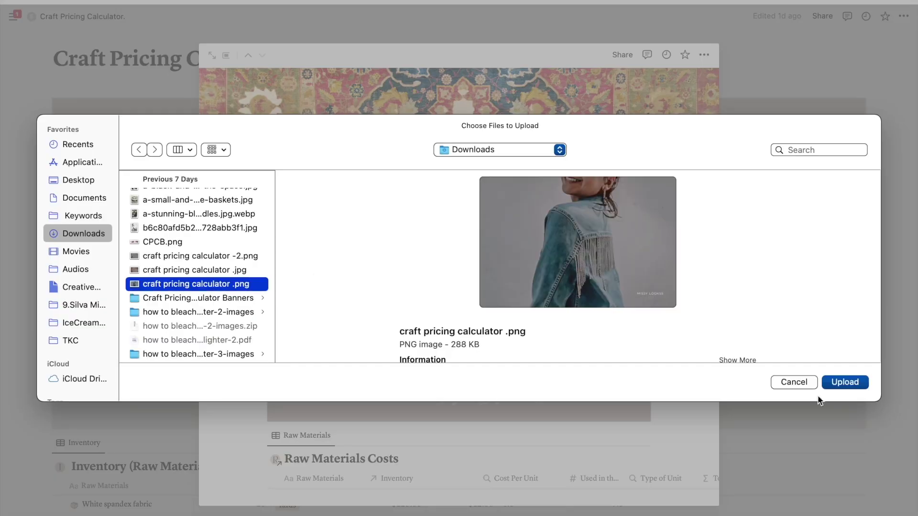
click(842, 381)
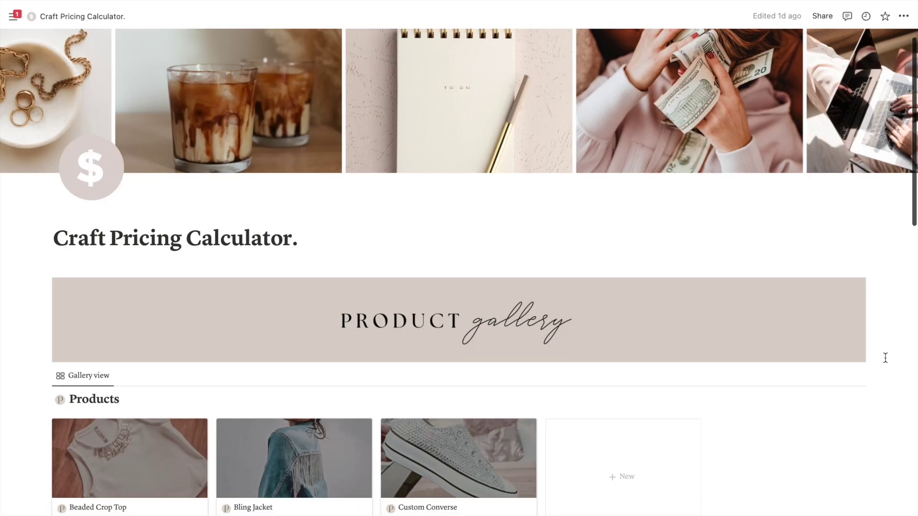
scroll(886, 358, down, 5)
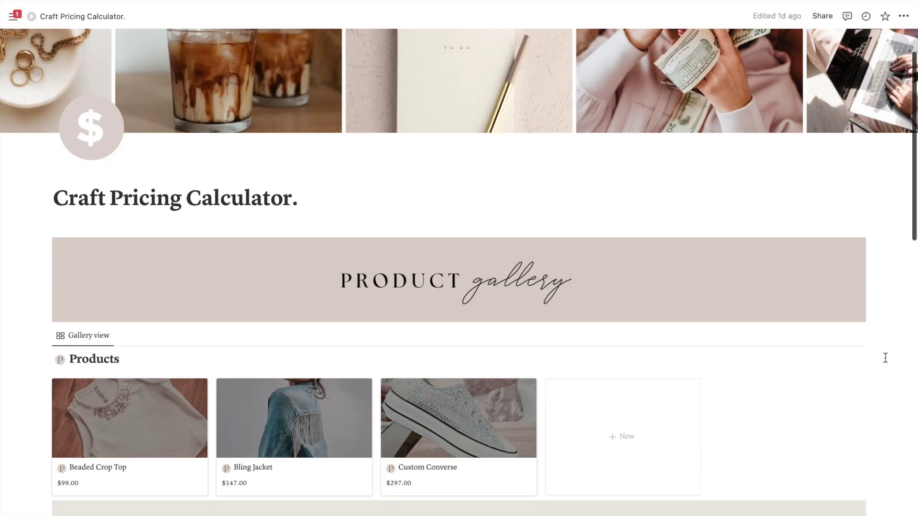
scroll(885, 357, down, 3)
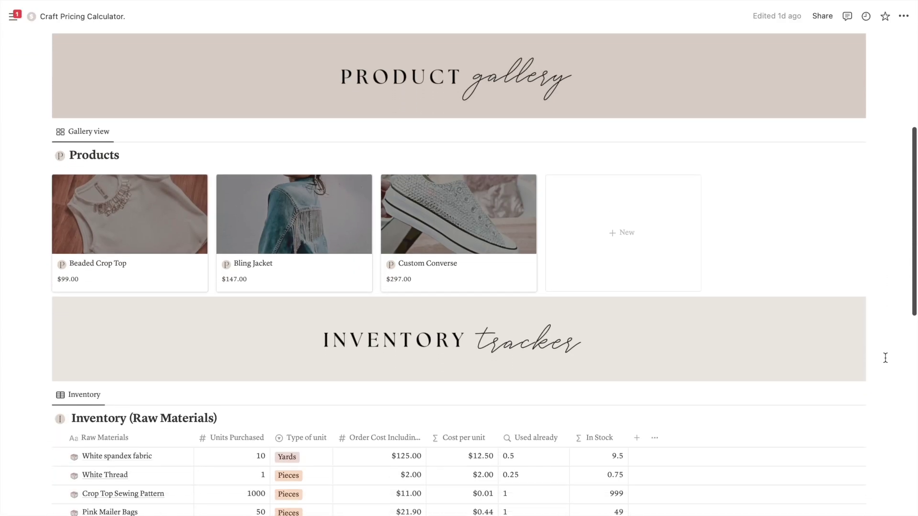
scroll(885, 358, down, 4)
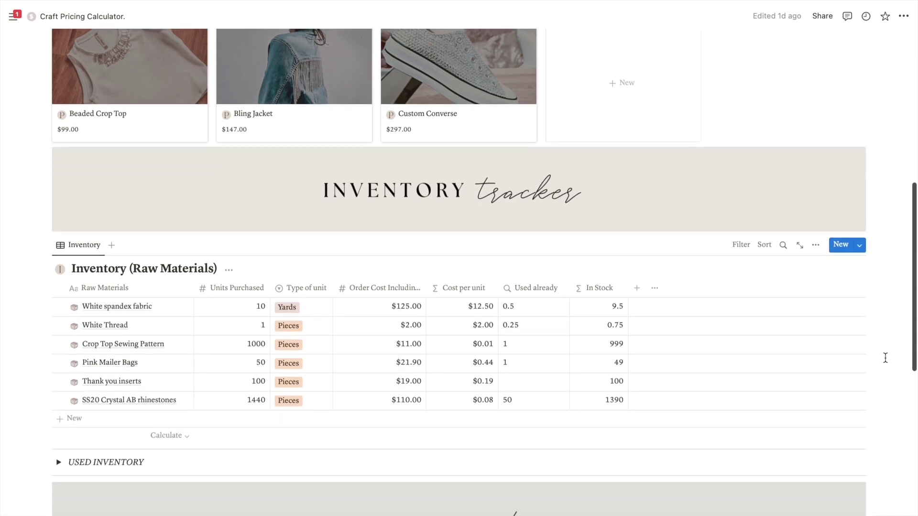
scroll(886, 357, down, 2)
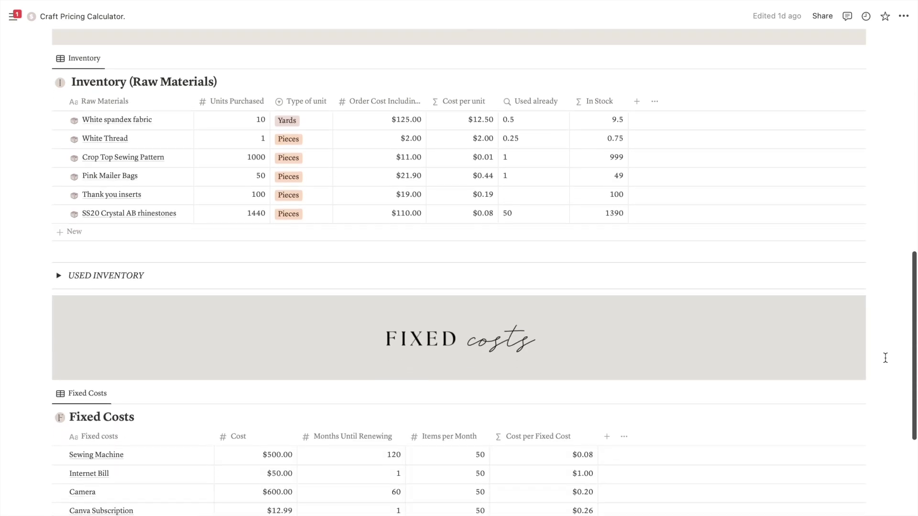